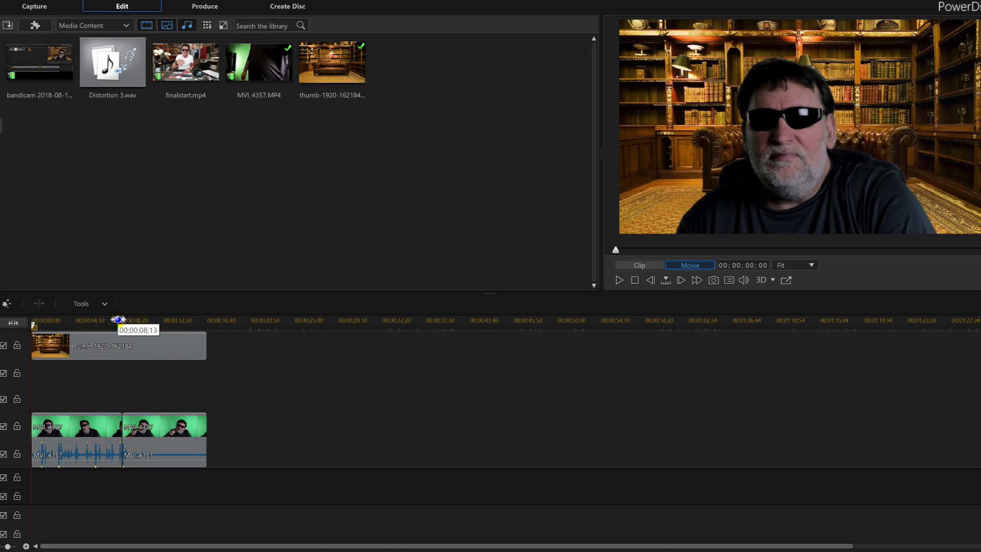
Move the playhead to about 8 seconds into the movie, near the green-screen cut.
{"action": "left_click", "coordinate": [118, 322]}
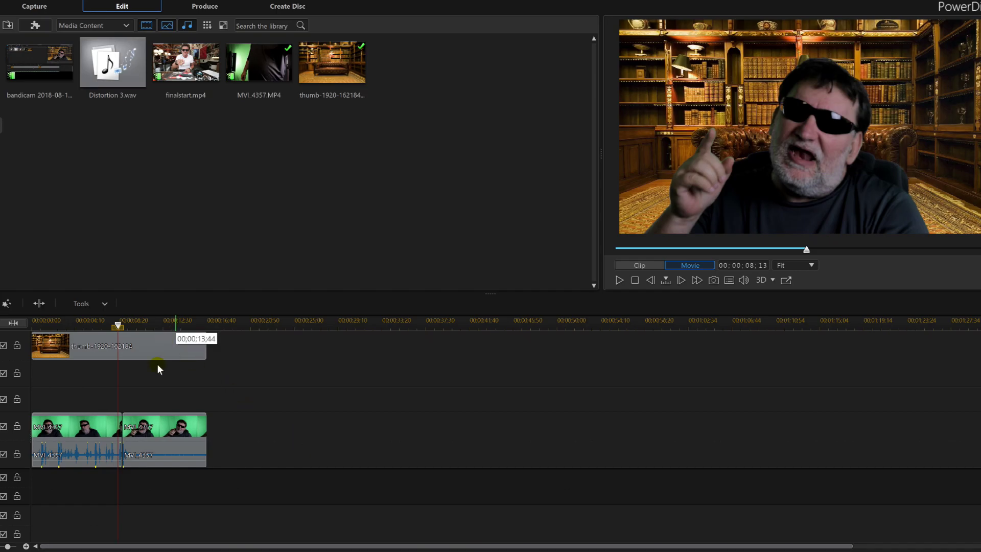
Zoom the timeline to frame level and park the playhead at 8:38, the second clip's start.
{"action": "left_click", "coordinate": [11, 325]}
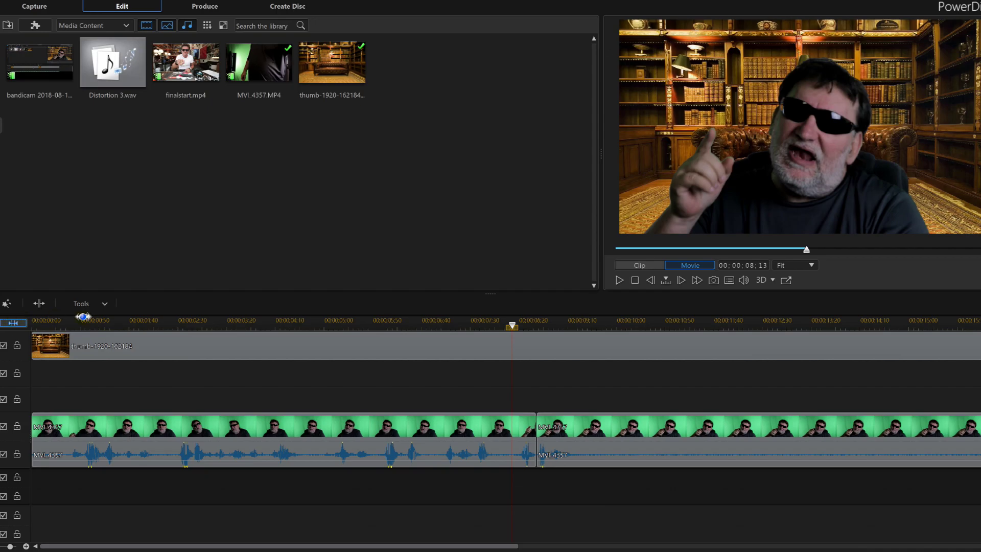
{"action": "left_click_drag", "start_coordinate": [320, 331], "coordinate": [858, 324]}
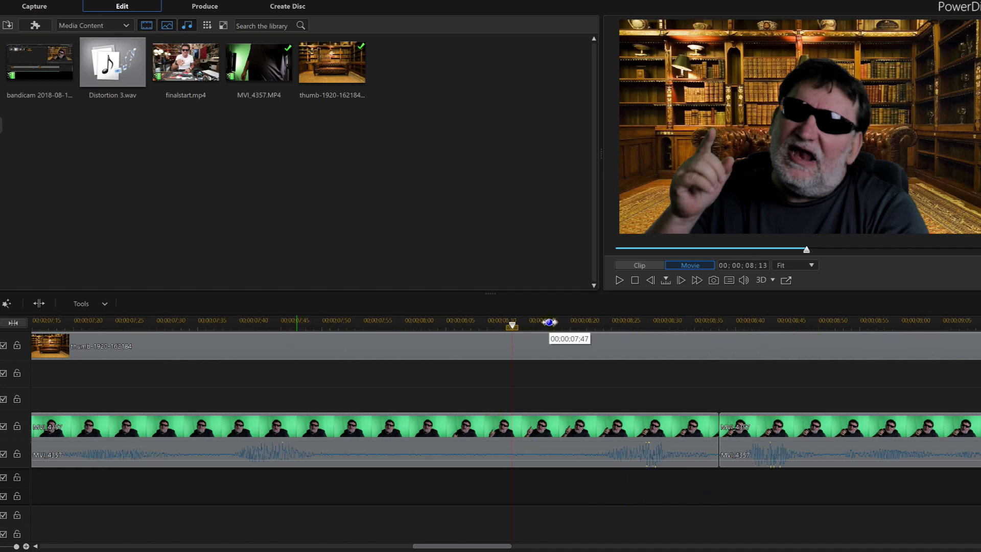
{"action": "key", "text": "period"}
{"action": "key", "text": "period"}
{"action": "key", "text": "period"}
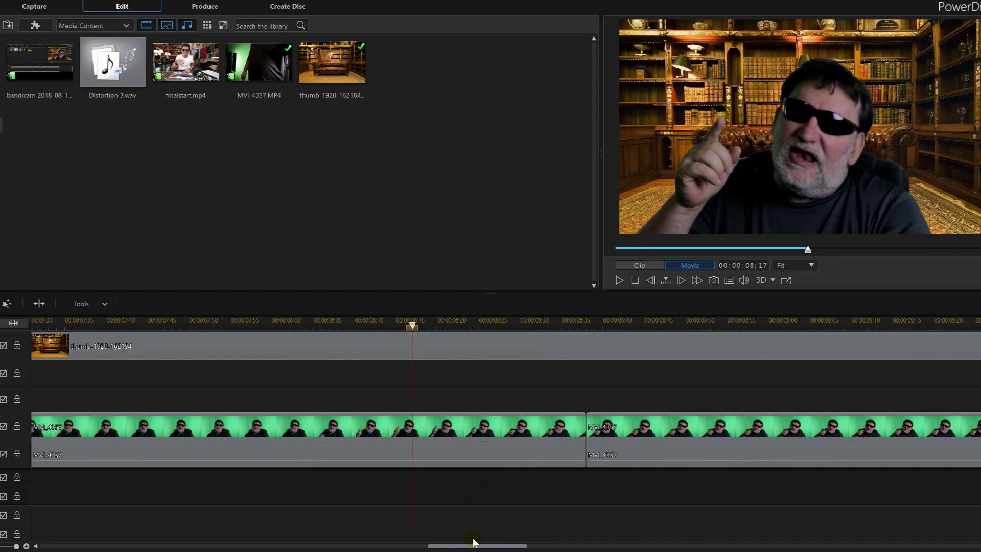
{"action": "left_click_drag", "start_coordinate": [457, 545], "coordinate": [480, 545]}
{"action": "mouse_move", "coordinate": [513, 339]}
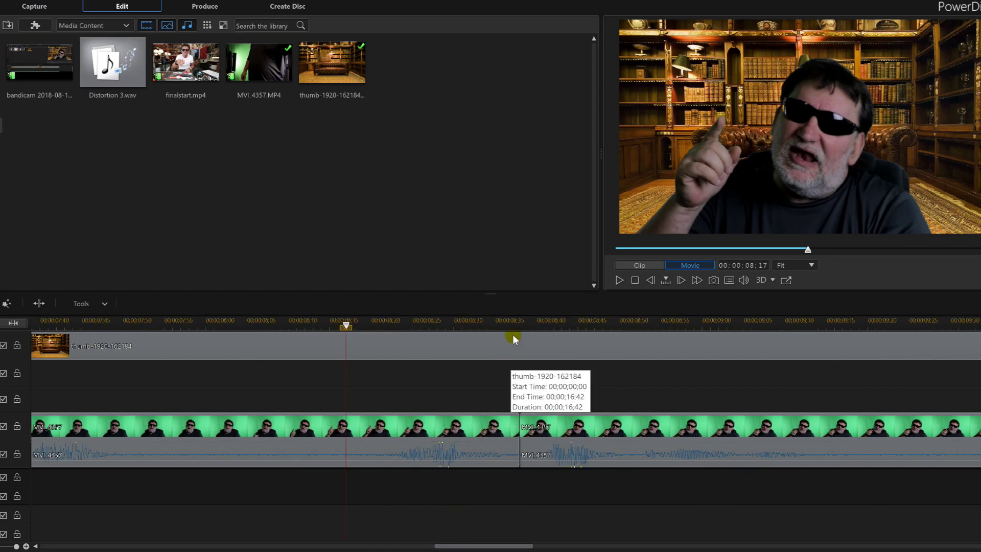
{"action": "left_click", "coordinate": [520, 326]}
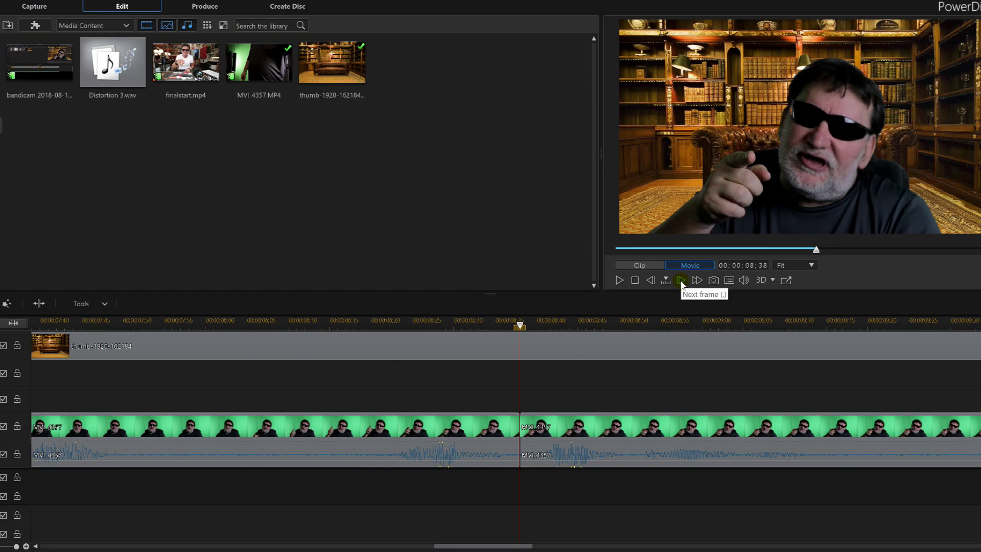
Step two frames into the second green-screen clip and select it for cutting.
{"action": "left_click", "coordinate": [681, 280]}
{"action": "left_click", "coordinate": [681, 281]}
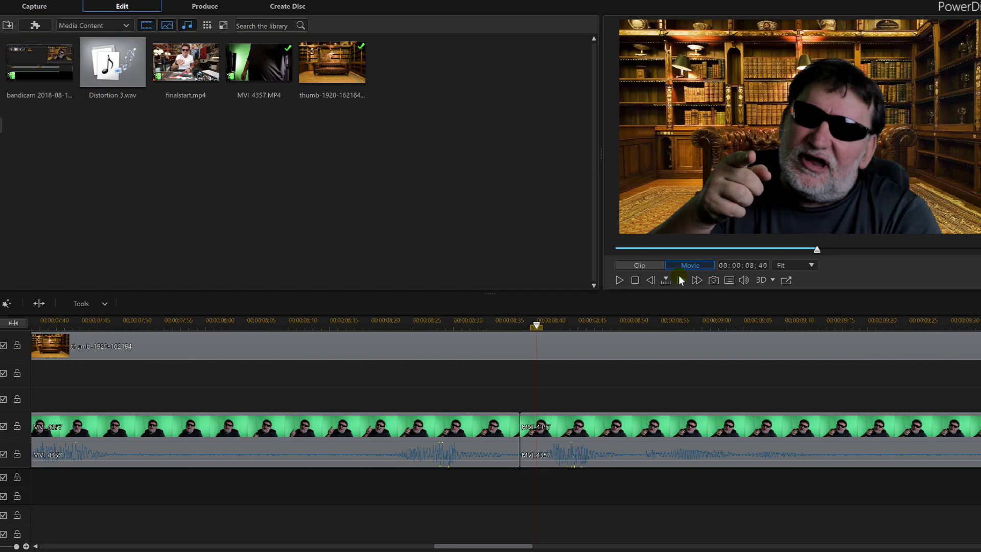
{"action": "left_click", "coordinate": [591, 429]}
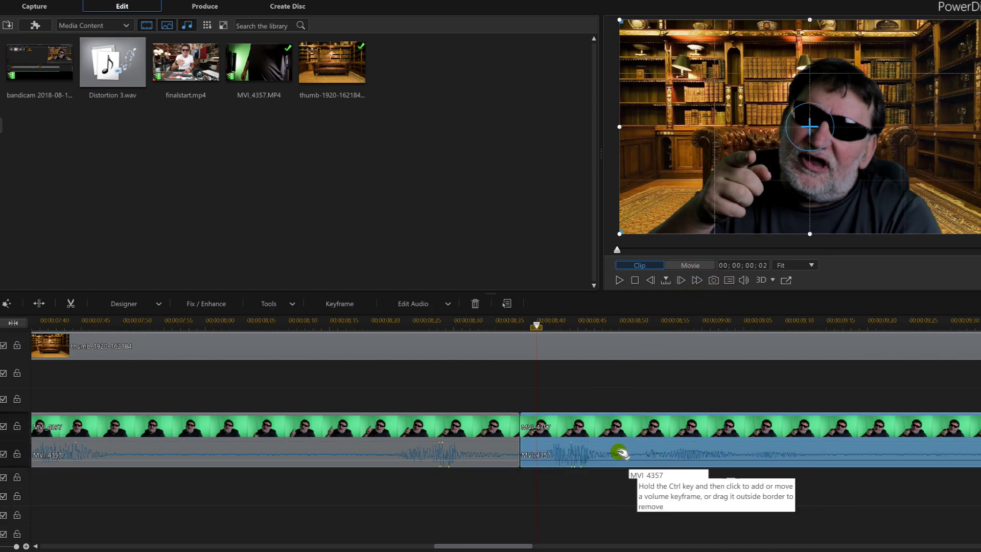
Split the green-screen clip every two frames from 8:40, making the first six slivers.
{"action": "left_click", "coordinate": [39, 303]}
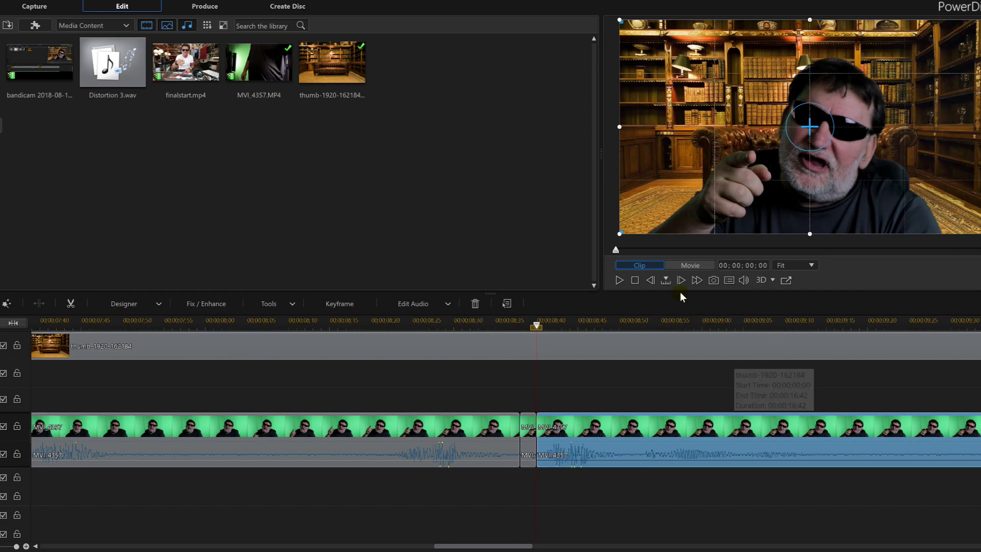
{"action": "left_click", "coordinate": [680, 280]}
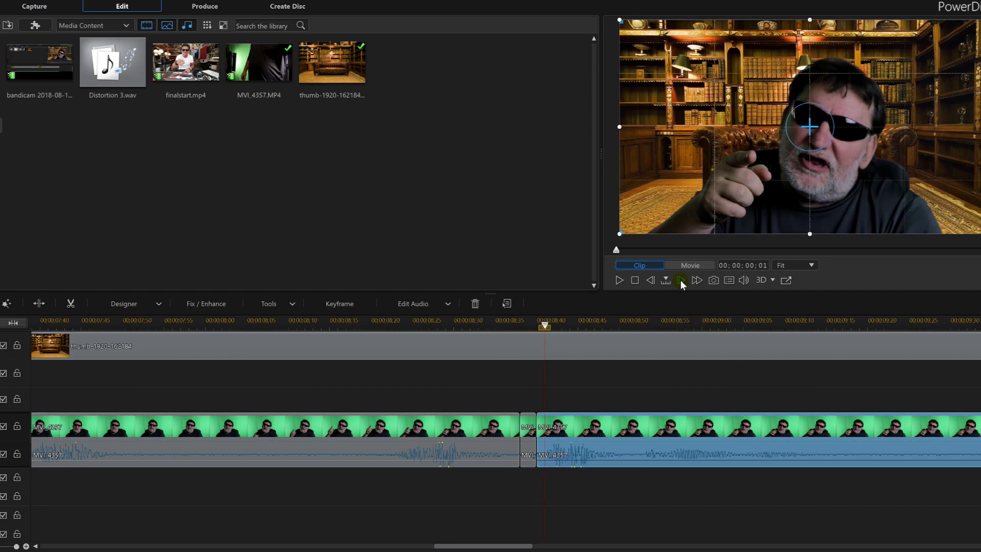
{"action": "left_click", "coordinate": [679, 280]}
{"action": "left_click", "coordinate": [41, 306]}
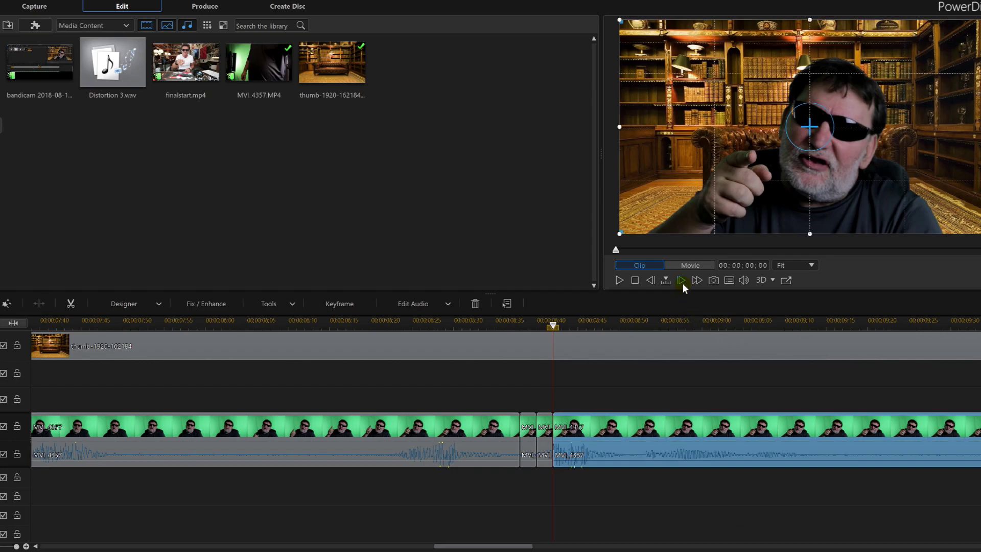
{"action": "left_click", "coordinate": [682, 282]}
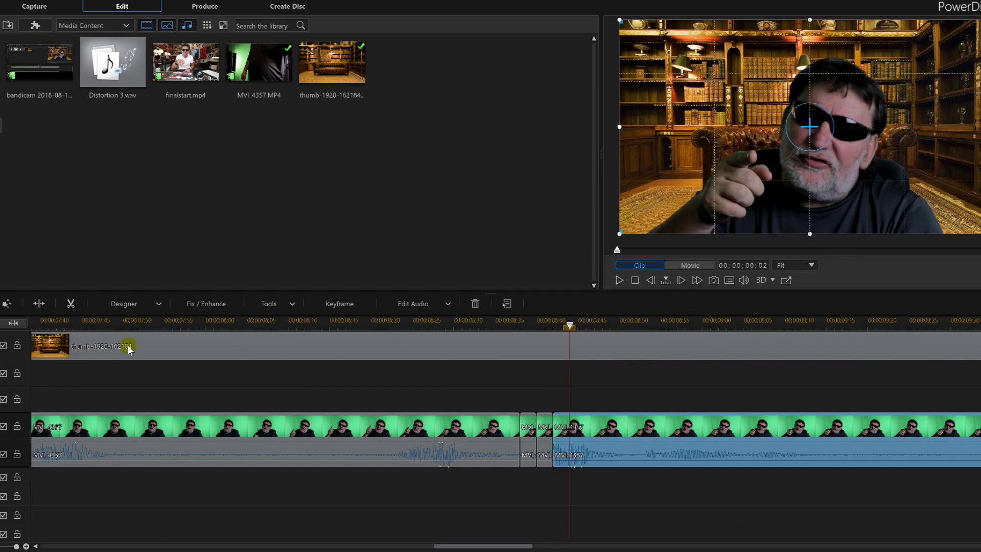
{"action": "left_click", "coordinate": [40, 304]}
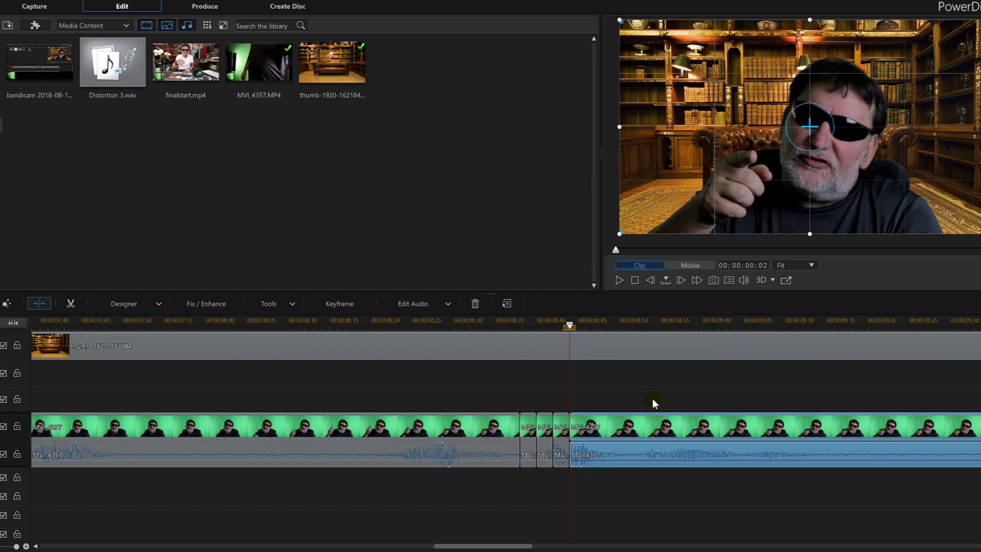
{"action": "left_click", "coordinate": [678, 283]}
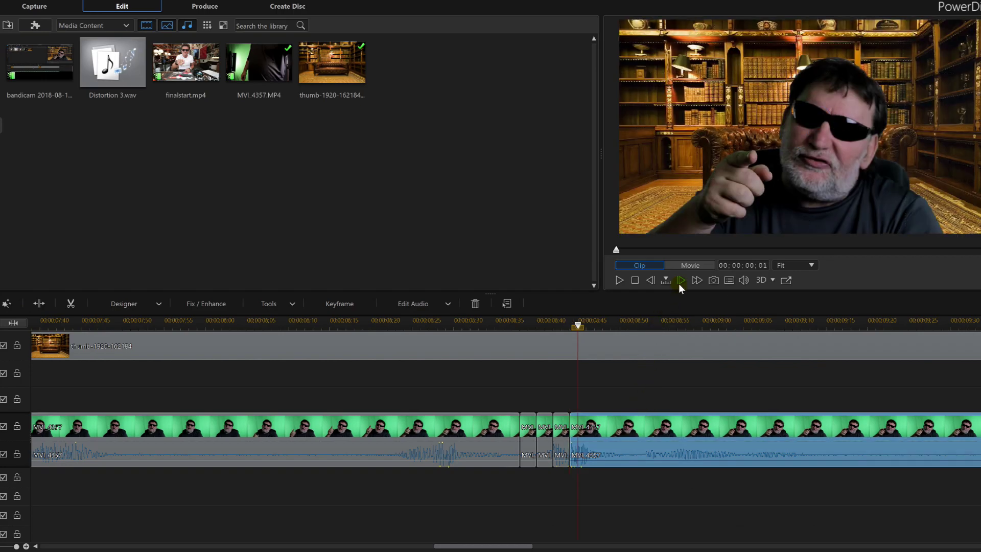
{"action": "left_click", "coordinate": [678, 283]}
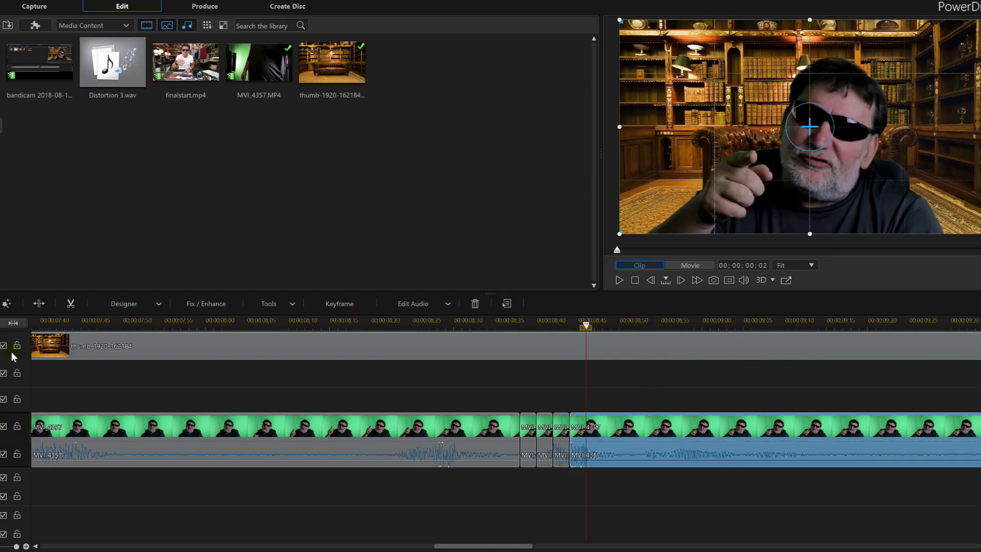
{"action": "left_click", "coordinate": [39, 304]}
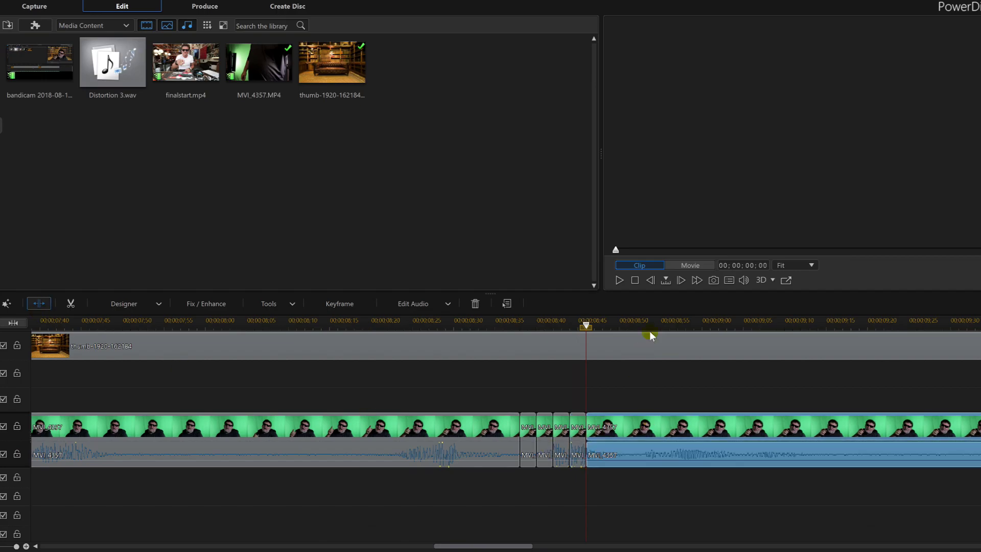
{"action": "left_click", "coordinate": [678, 282]}
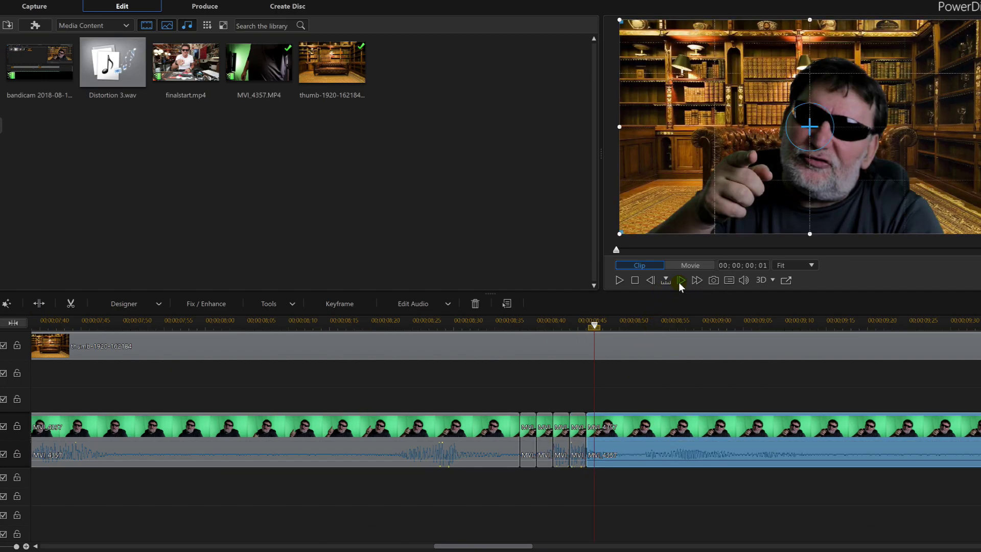
{"action": "left_click", "coordinate": [679, 281]}
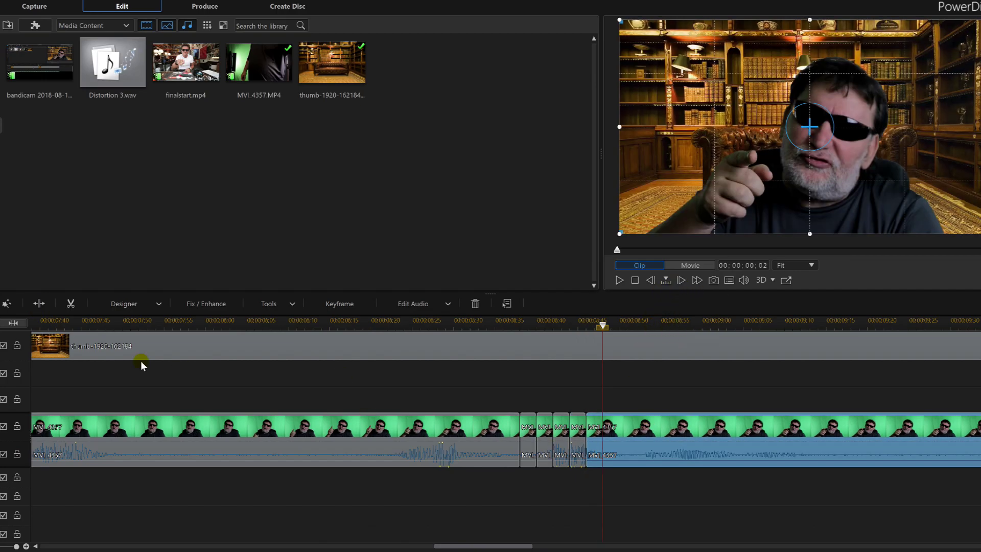
{"action": "left_click", "coordinate": [40, 304]}
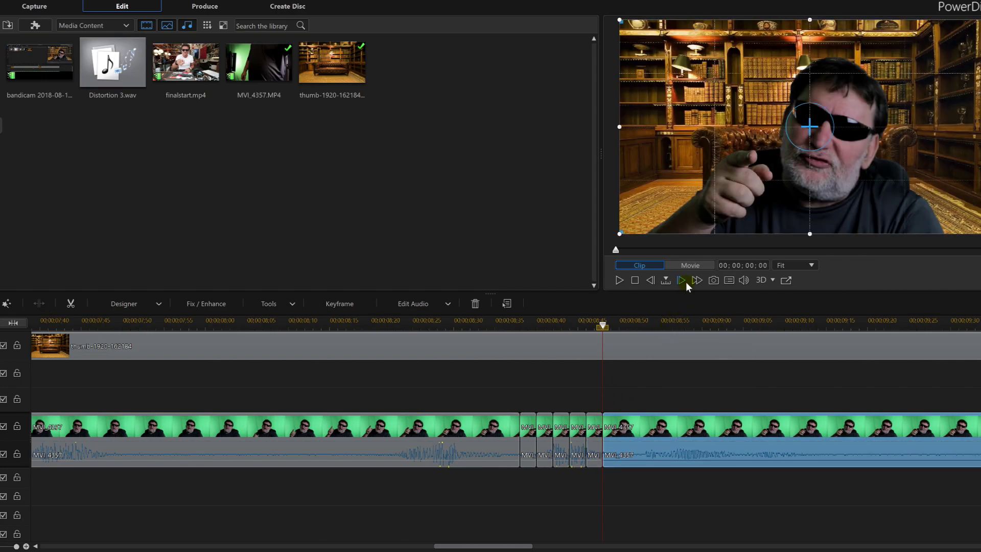
{"action": "left_click", "coordinate": [686, 281]}
{"action": "left_click", "coordinate": [685, 282]}
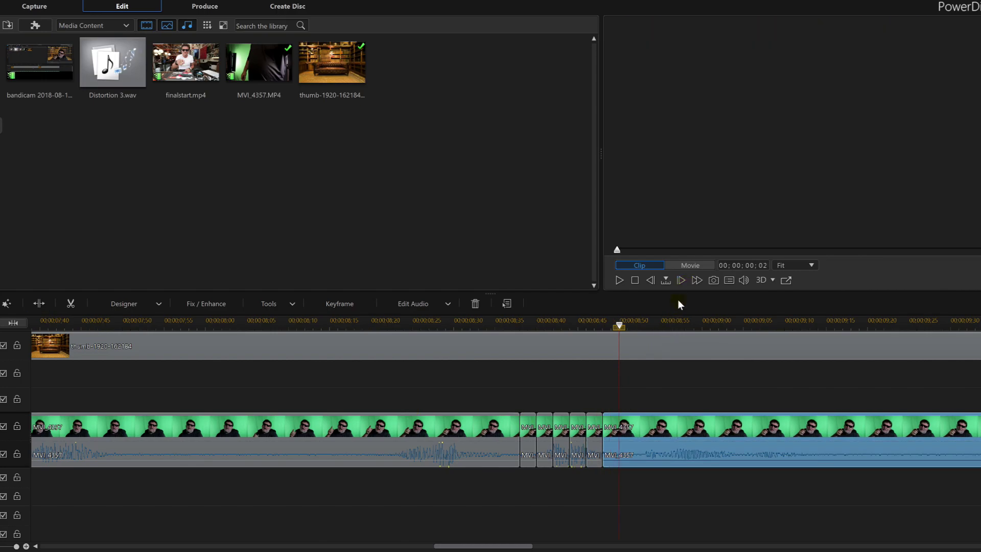
{"action": "left_click", "coordinate": [36, 305]}
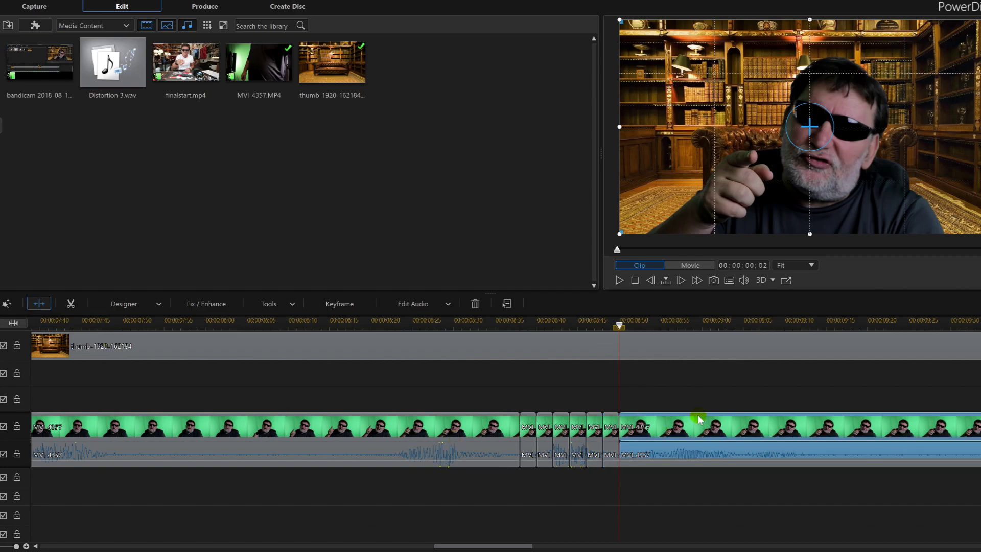
{"action": "left_click", "coordinate": [681, 281]}
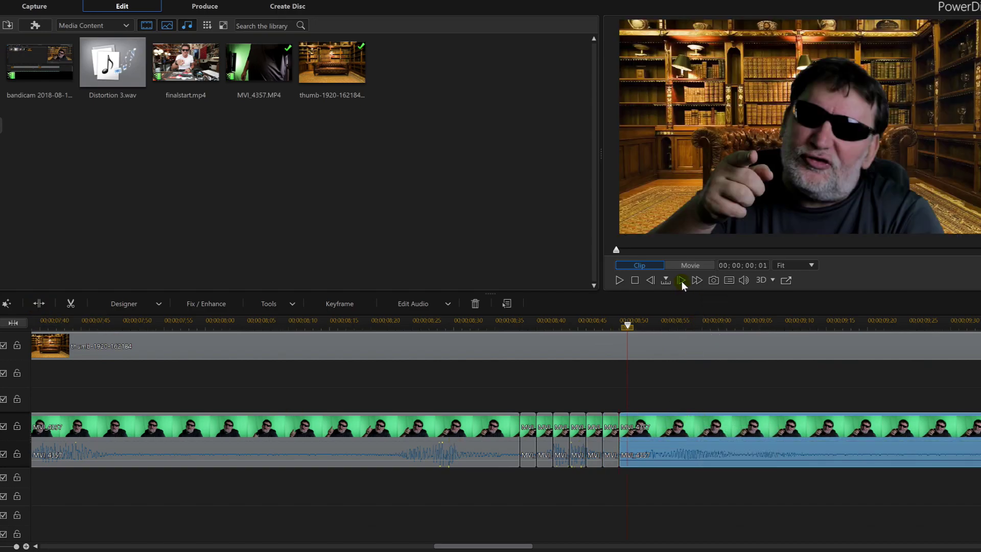
{"action": "left_click", "coordinate": [680, 281]}
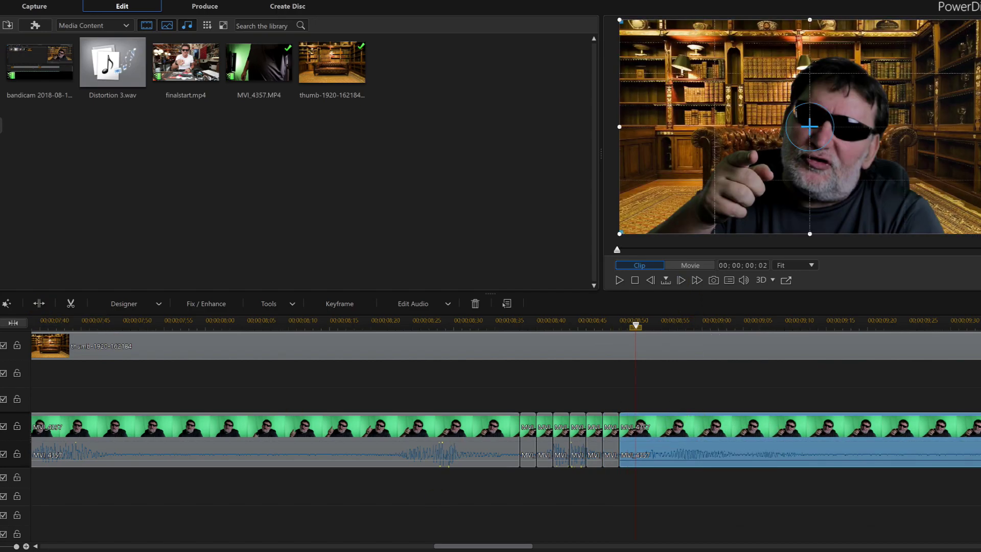
{"action": "left_click", "coordinate": [38, 303]}
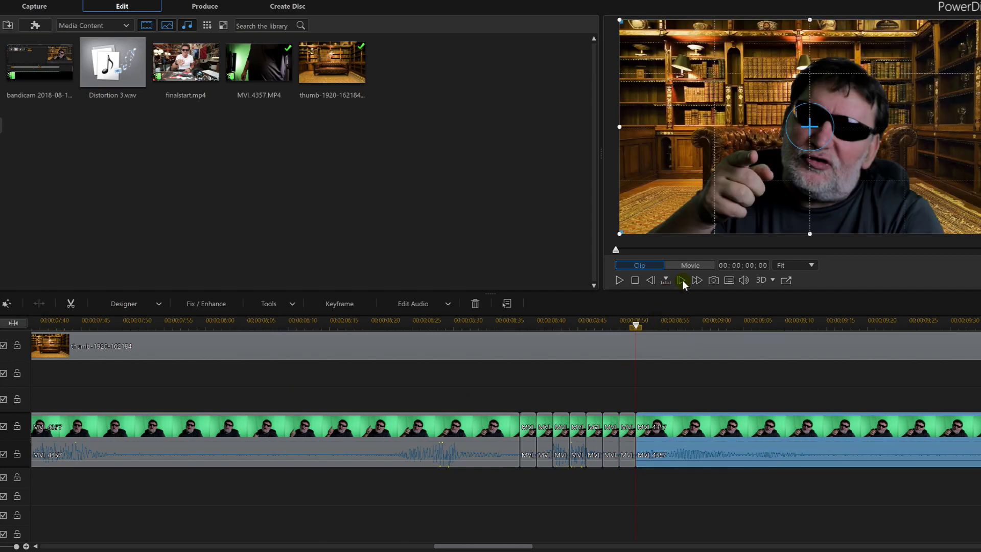
Continue splitting every two frames up to about 9:00, completing the run of slivers.
{"action": "left_click", "coordinate": [681, 280]}
{"action": "left_click", "coordinate": [682, 281]}
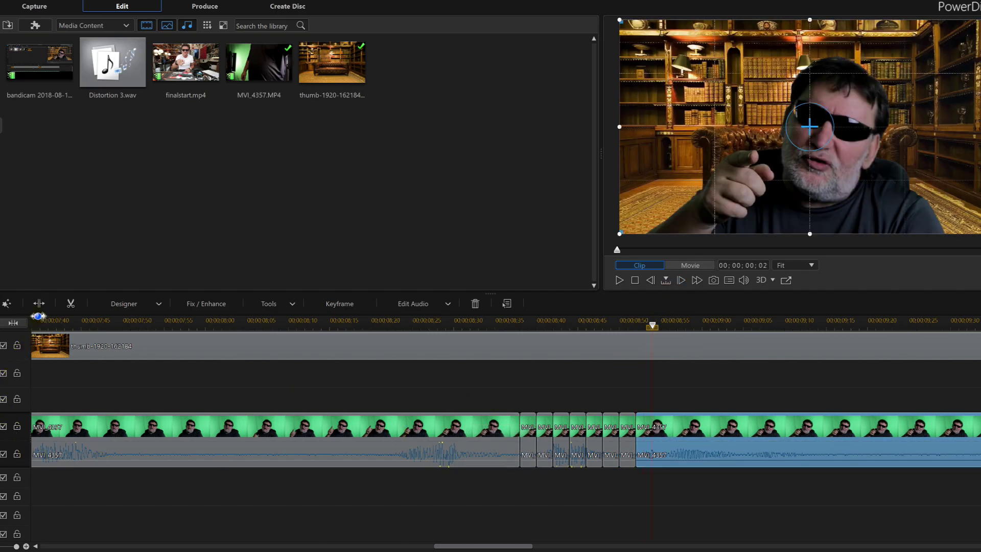
{"action": "left_click", "coordinate": [38, 303]}
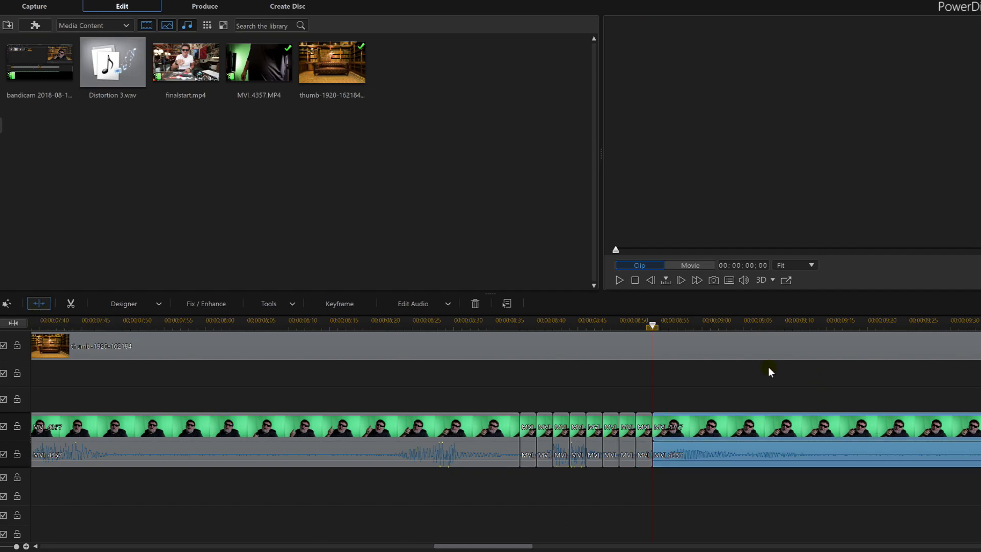
{"action": "left_click", "coordinate": [677, 280]}
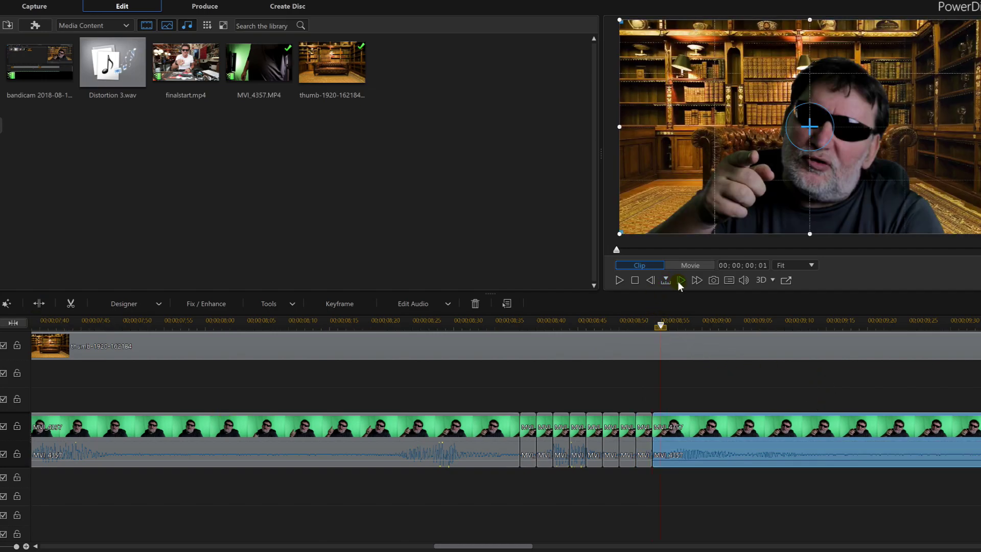
{"action": "left_click", "coordinate": [38, 304]}
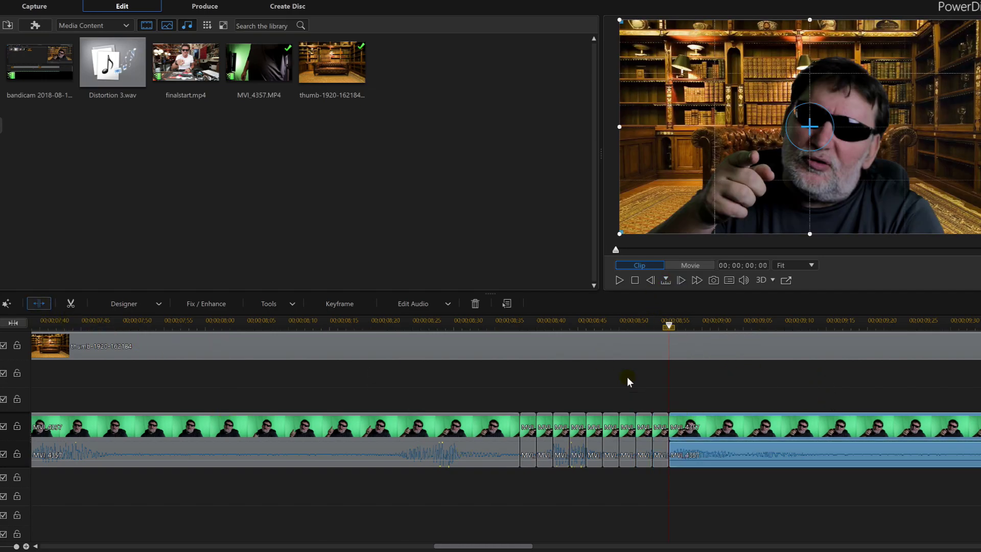
{"action": "left_click", "coordinate": [683, 280]}
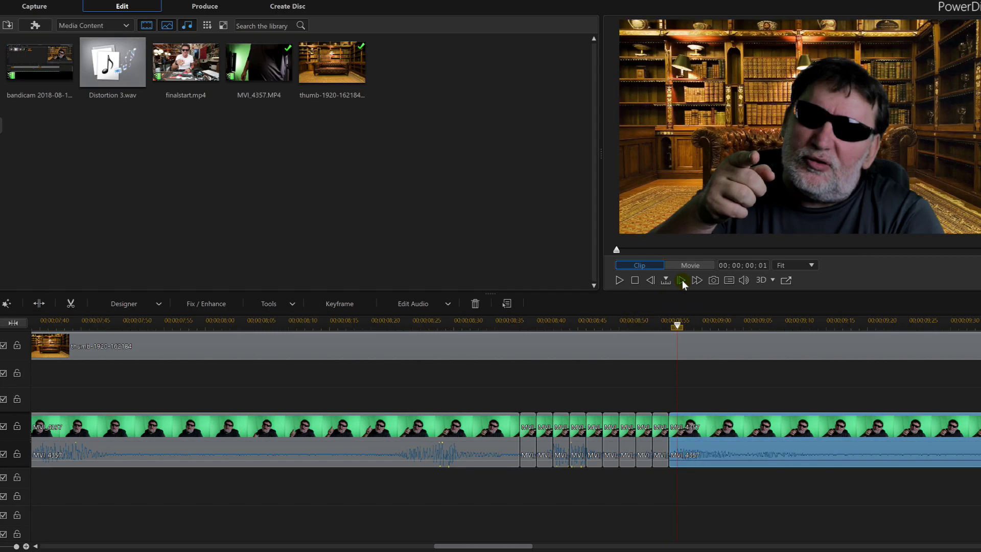
{"action": "left_click", "coordinate": [682, 280]}
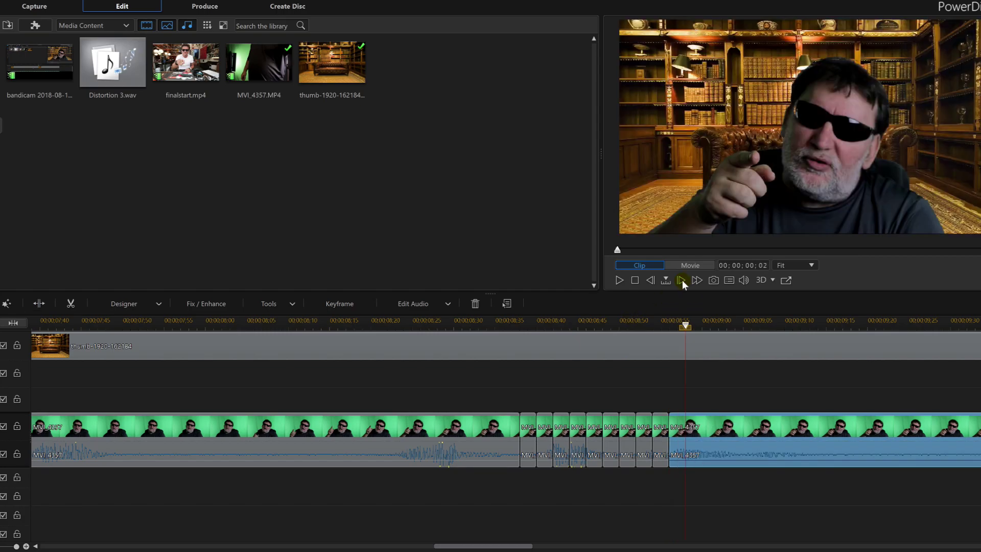
{"action": "left_click", "coordinate": [39, 304]}
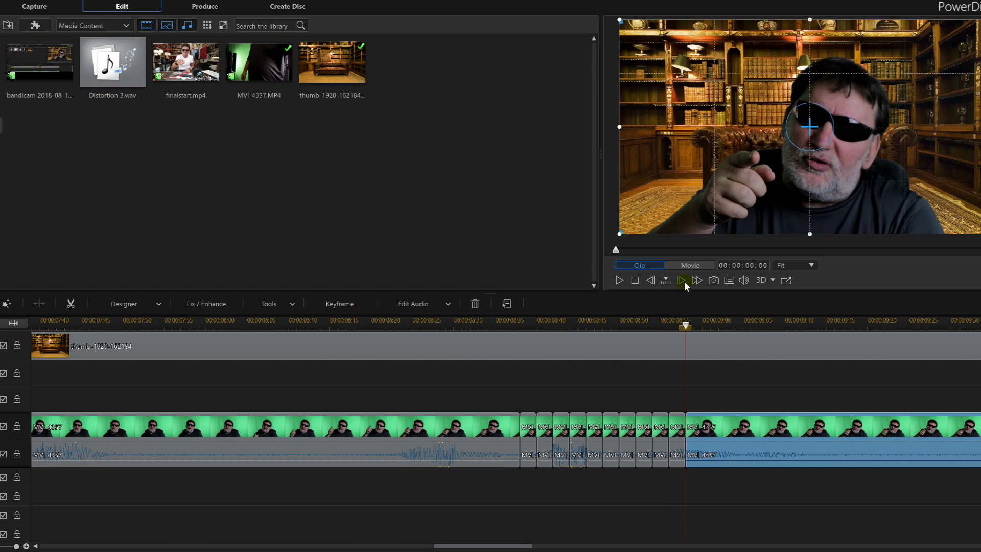
{"action": "left_click", "coordinate": [685, 281]}
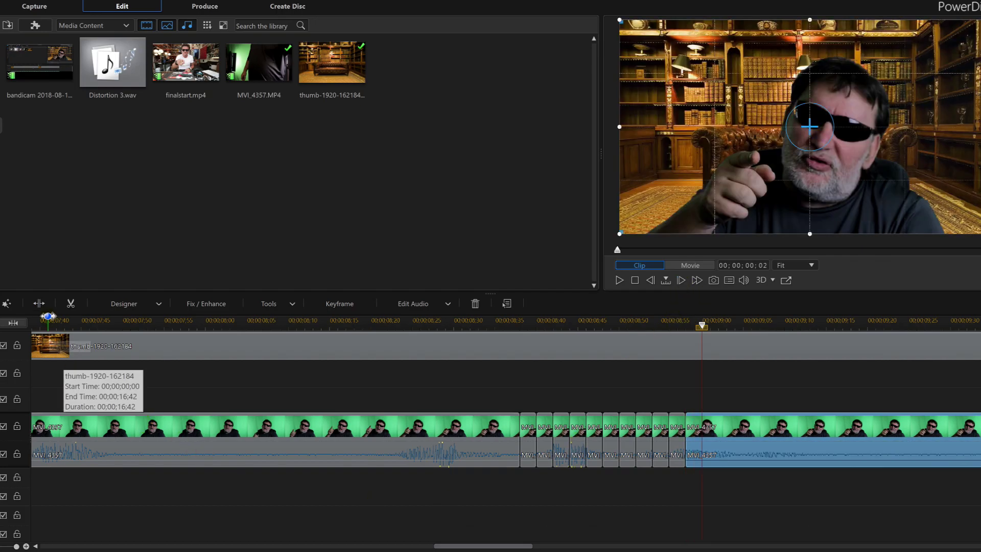
{"action": "left_click", "coordinate": [40, 303]}
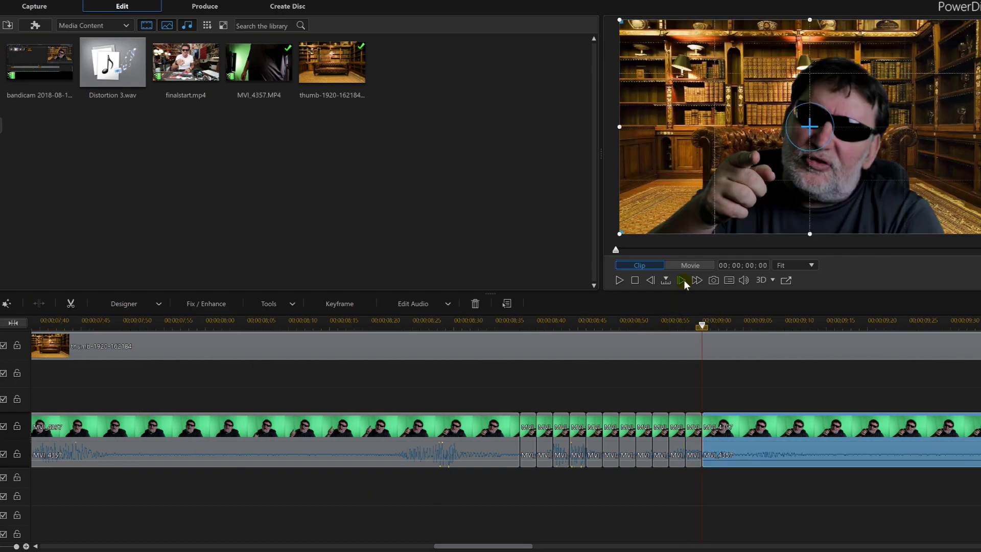
{"action": "left_click", "coordinate": [683, 280]}
{"action": "left_click", "coordinate": [683, 280]}
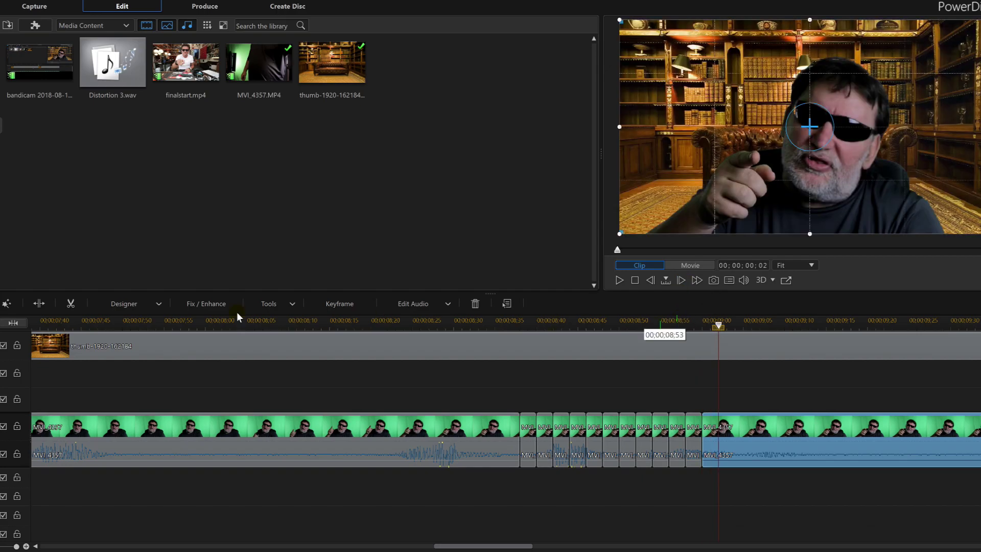
{"action": "left_click", "coordinate": [40, 304]}
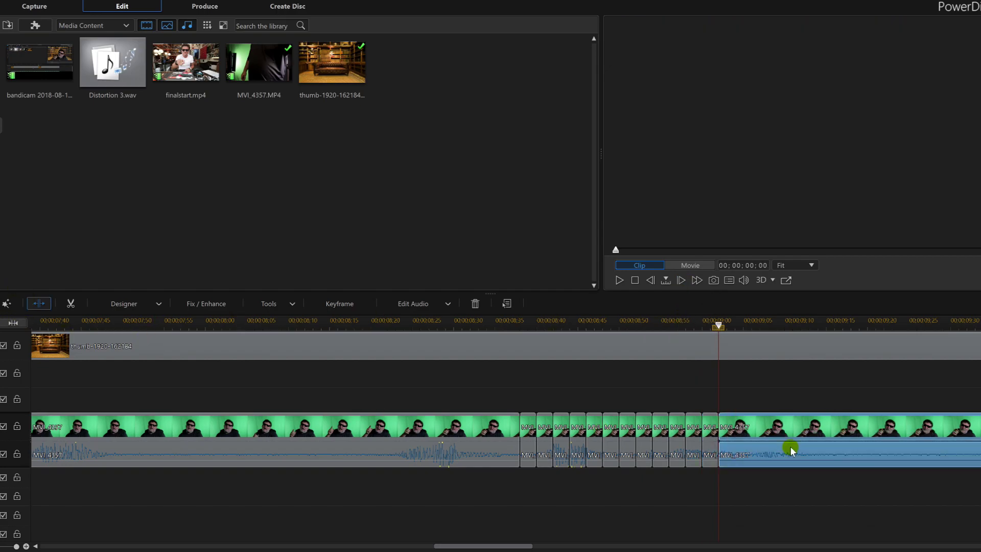
{"action": "left_click", "coordinate": [680, 282]}
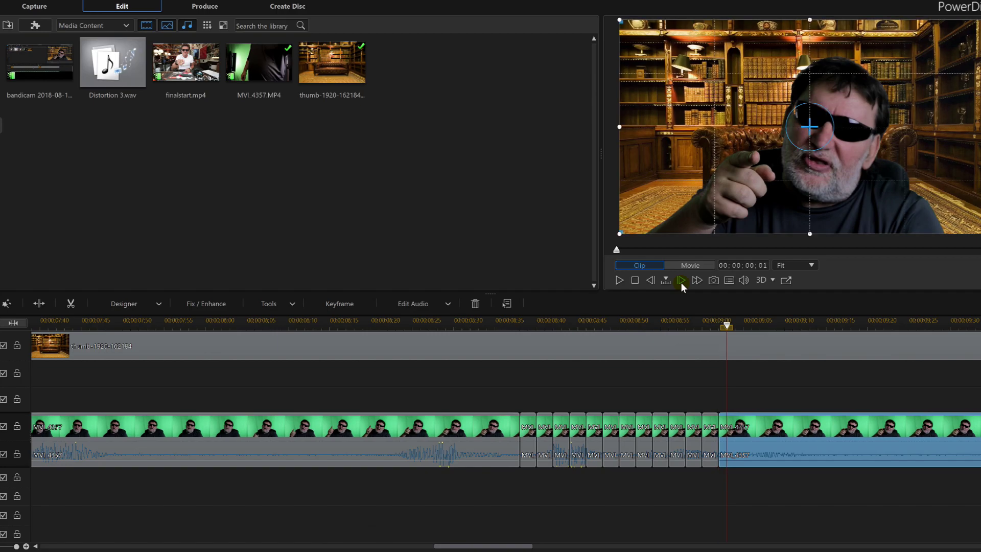
{"action": "left_click", "coordinate": [681, 282]}
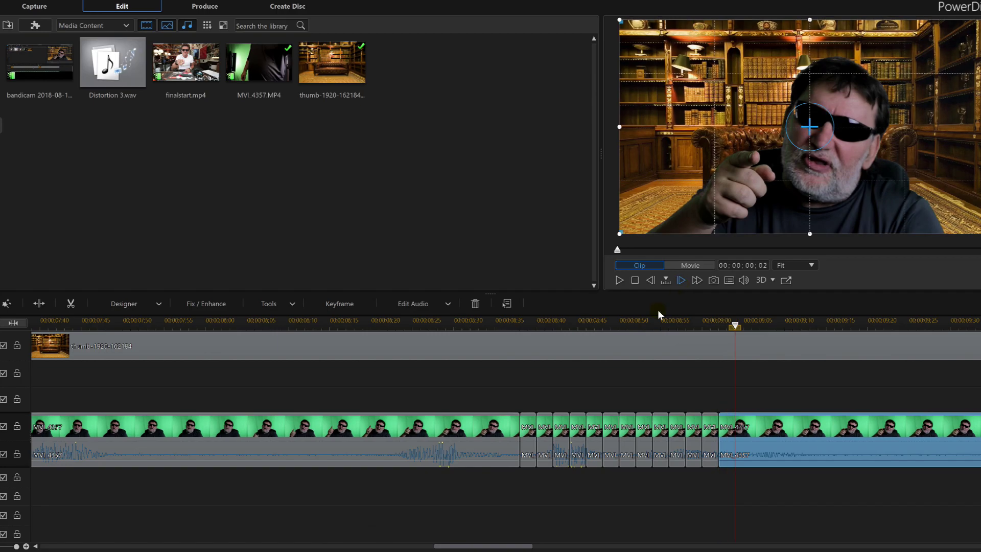
{"action": "left_click", "coordinate": [40, 304]}
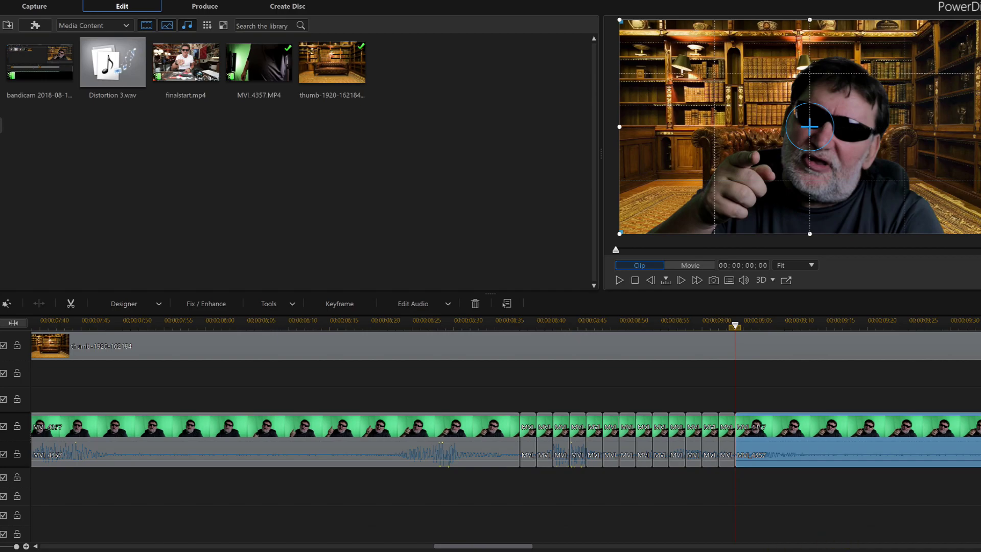
{"action": "mouse_move", "coordinate": [481, 547]}
{"action": "left_mouse_down"}
{"action": "mouse_move", "coordinate": [616, 547]}
{"action": "mouse_move", "coordinate": [514, 547]}
{"action": "left_mouse_up"}
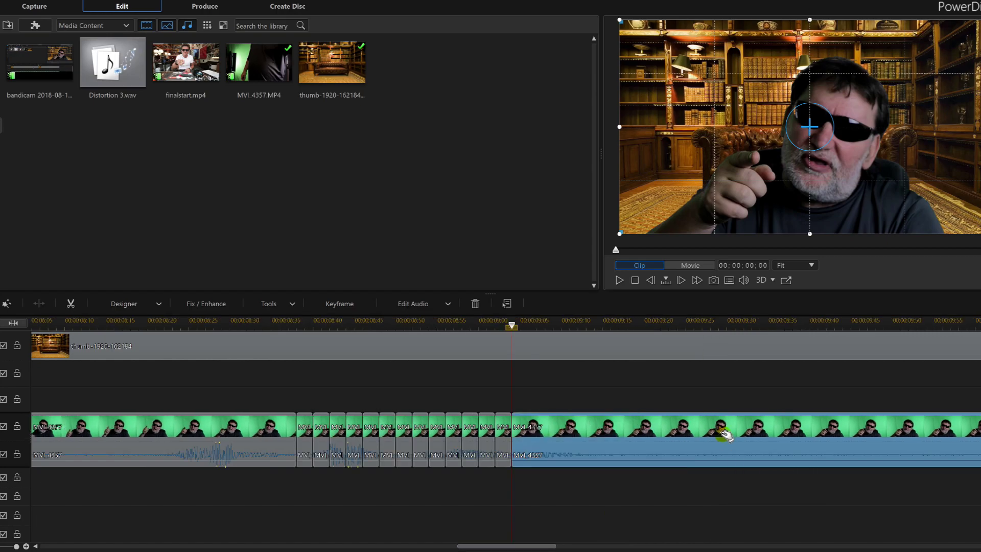
Delete the green-screen remainder and trim the library background to end at 9:04.
{"action": "key", "text": "Delete"}
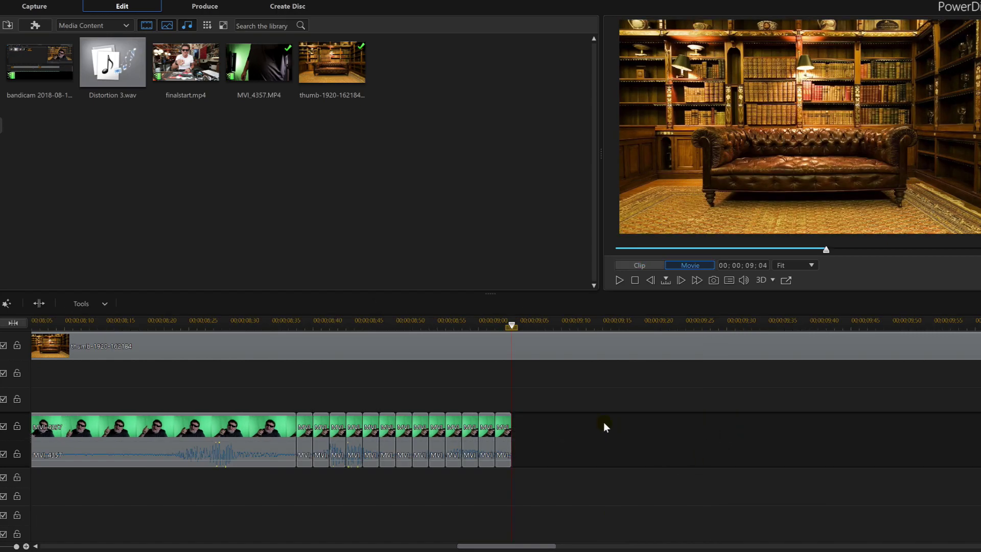
{"action": "left_click", "coordinate": [564, 345]}
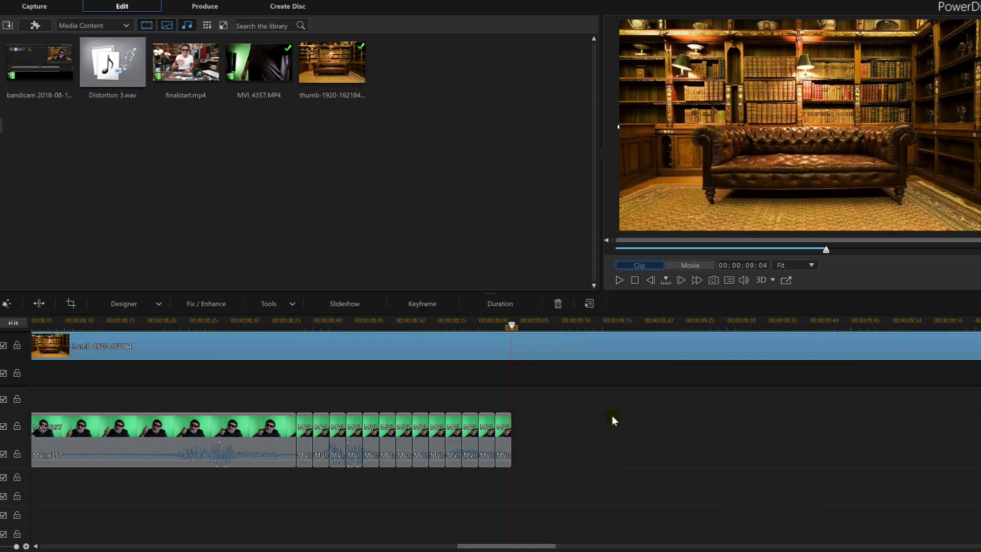
{"action": "left_click", "coordinate": [38, 303]}
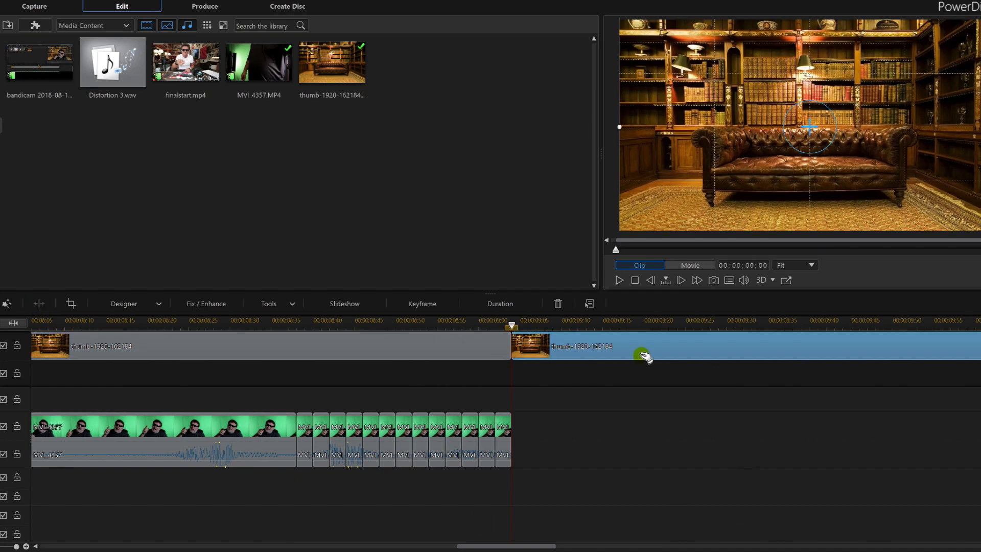
{"action": "key", "text": "Delete"}
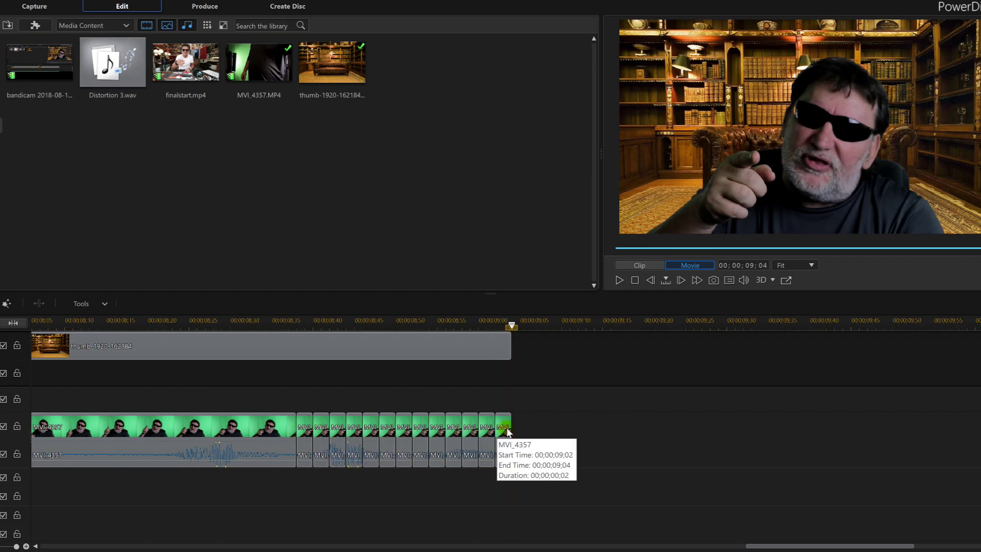
Remove the first three alternate two-frame video pieces, leaving gaps in their place.
{"action": "left_click", "coordinate": [325, 451]}
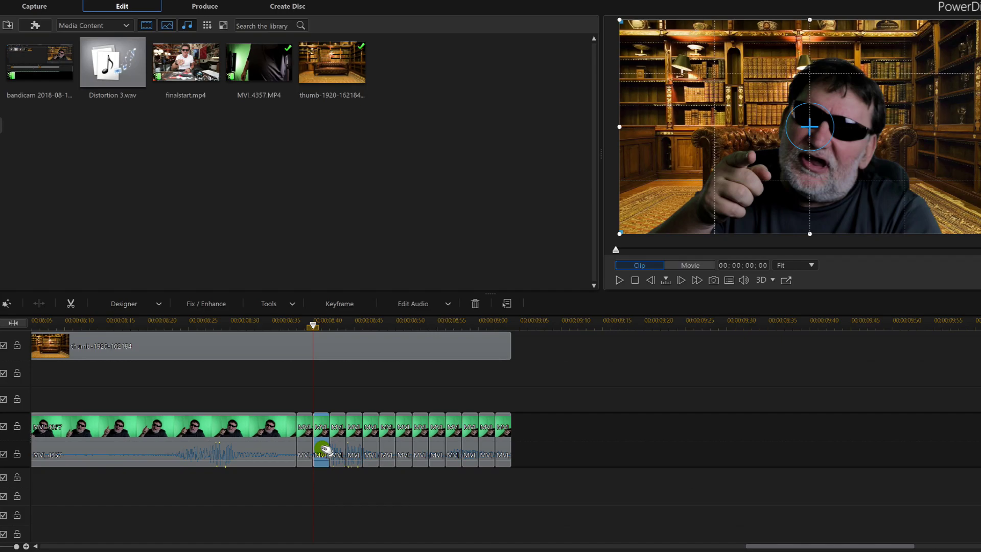
{"action": "key", "text": "Delete"}
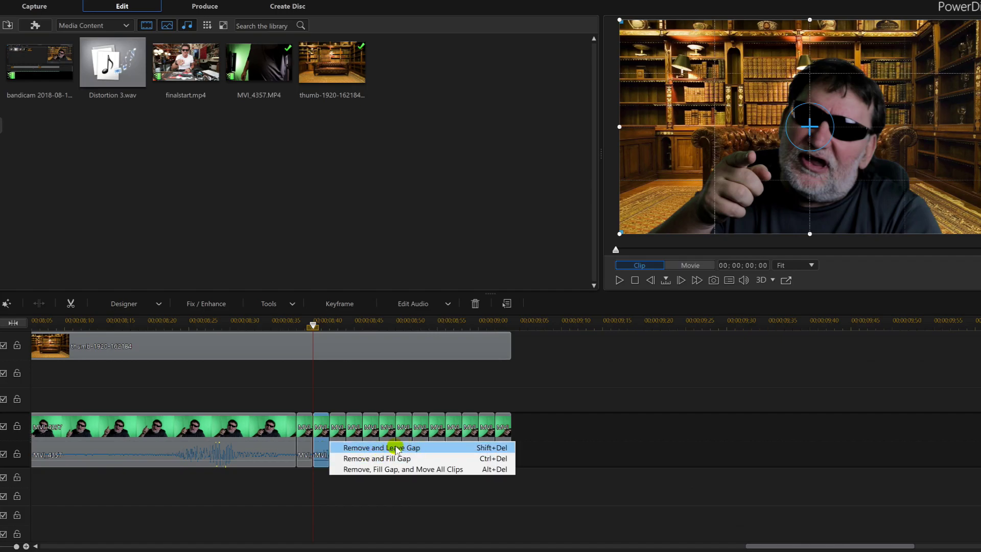
{"action": "left_click", "coordinate": [404, 446]}
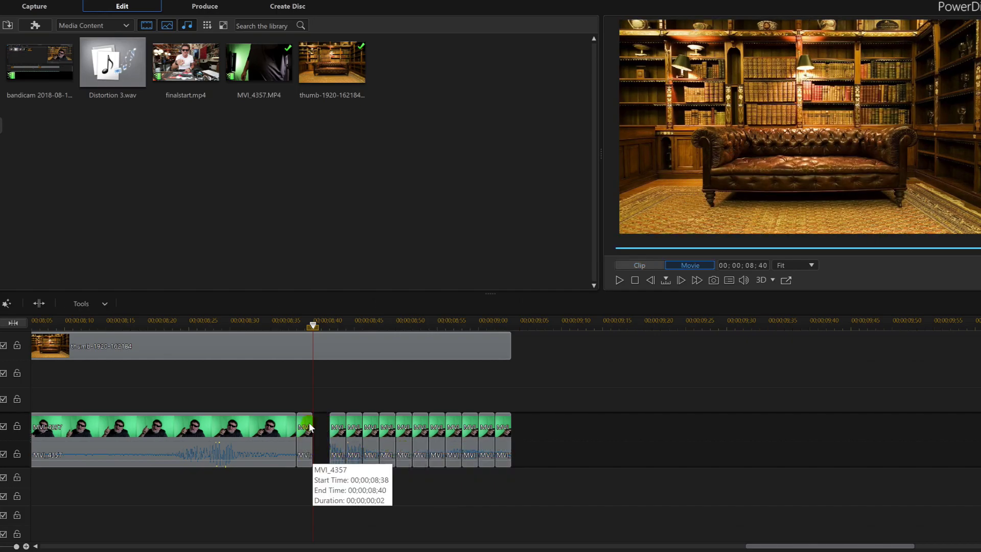
{"action": "left_click", "coordinate": [339, 452]}
{"action": "left_click", "coordinate": [354, 454]}
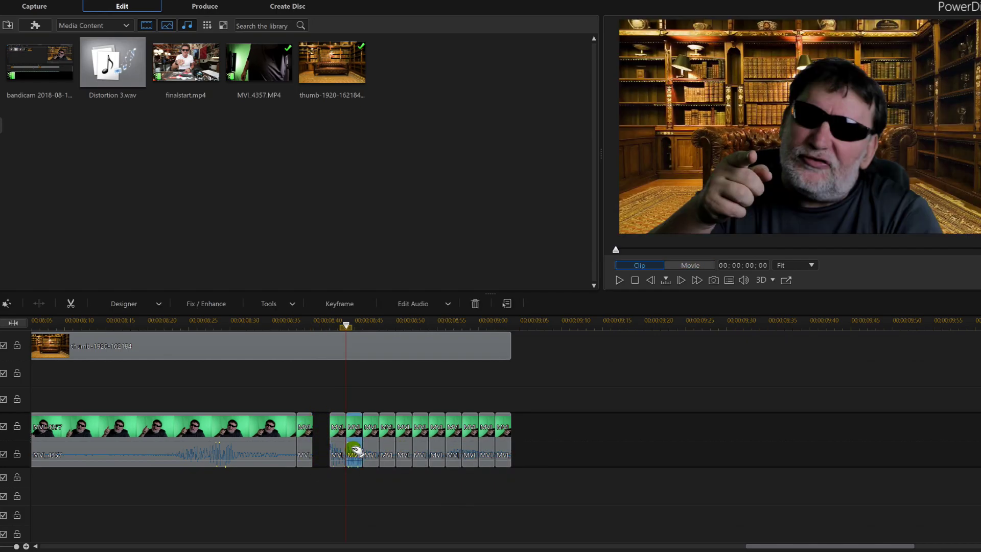
{"action": "key", "text": "Delete"}
{"action": "left_click", "coordinate": [383, 447]}
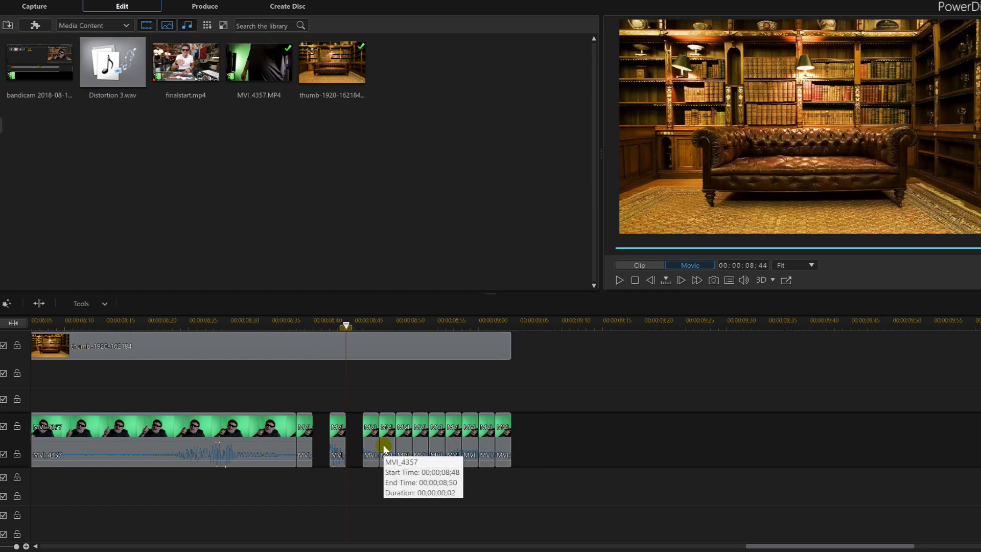
{"action": "left_click", "coordinate": [384, 445]}
{"action": "key", "text": "Delete"}
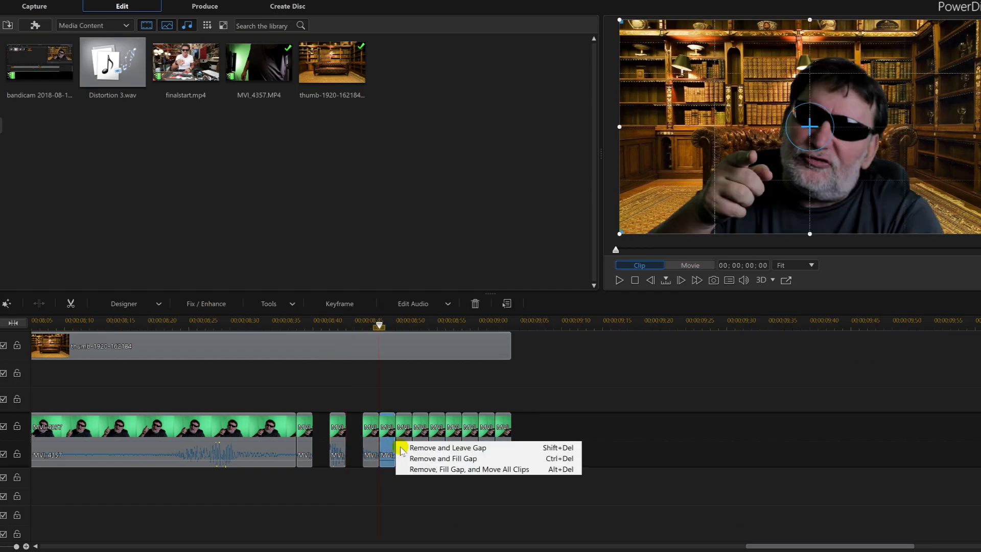
{"action": "left_click", "coordinate": [402, 447]}
Remove the remaining alternate two-frame pieces with gaps, leaving seven slivers.
{"action": "left_click", "coordinate": [421, 445]}
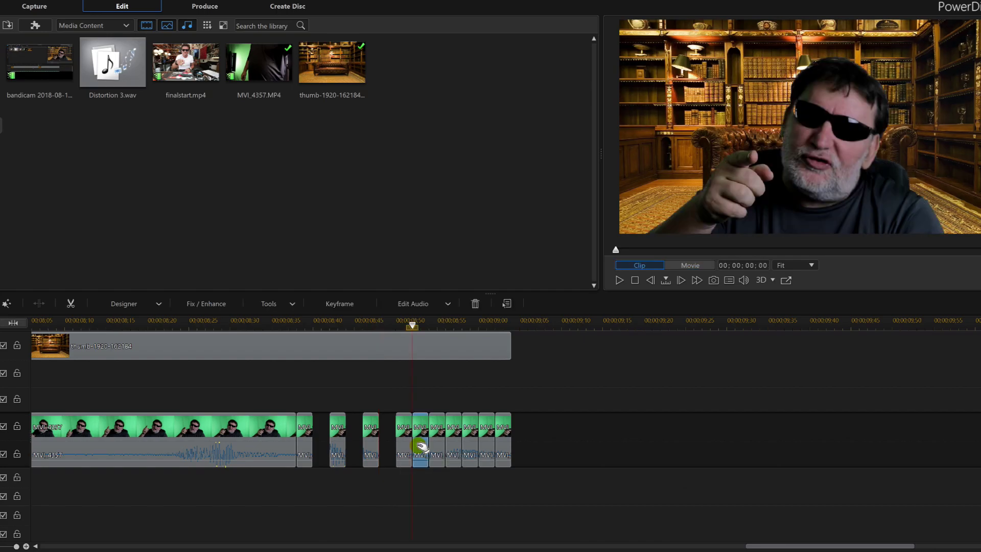
{"action": "key", "text": "Delete"}
{"action": "left_click", "coordinate": [440, 448]}
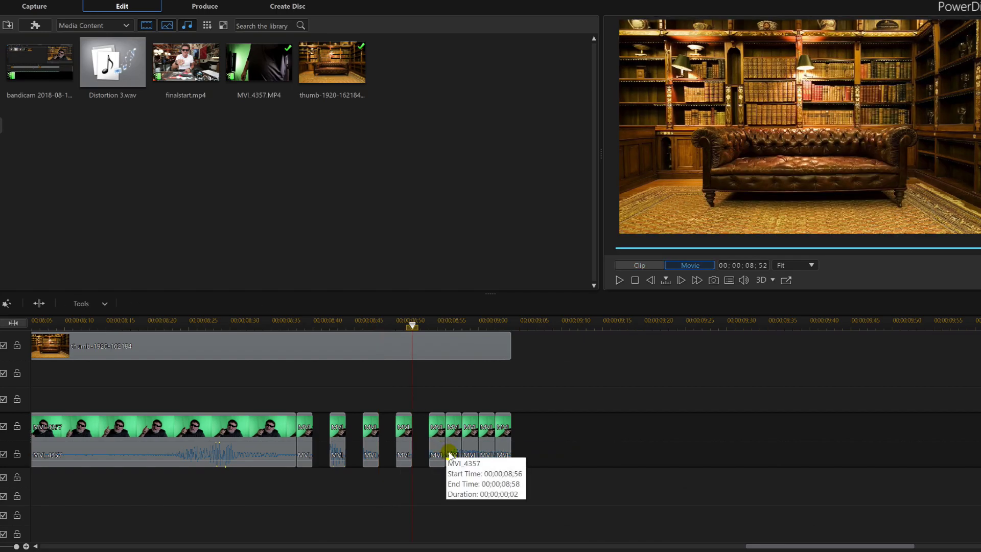
{"action": "left_click", "coordinate": [446, 445]}
{"action": "key", "text": "Delete"}
{"action": "left_click", "coordinate": [486, 448]}
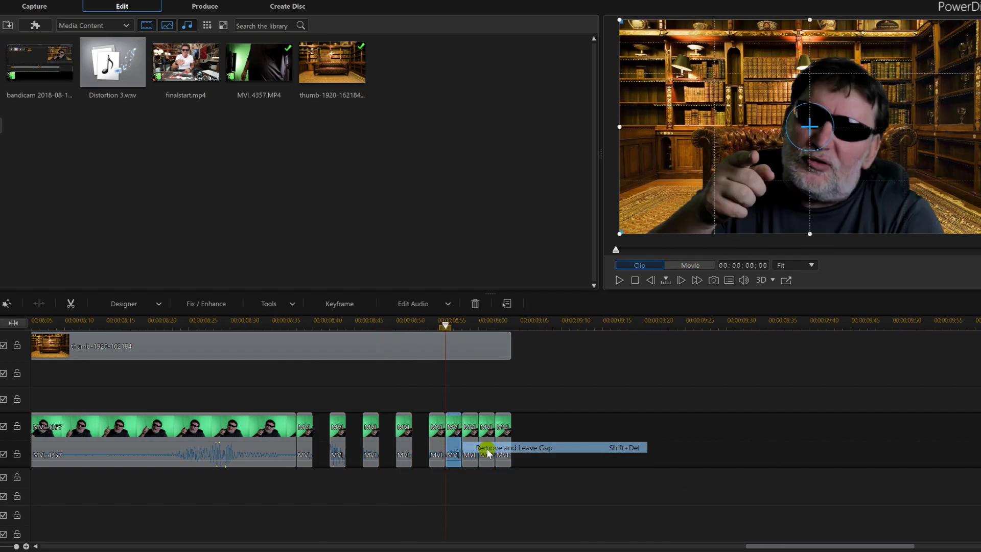
{"action": "left_click", "coordinate": [492, 442]}
{"action": "key", "text": "Delete"}
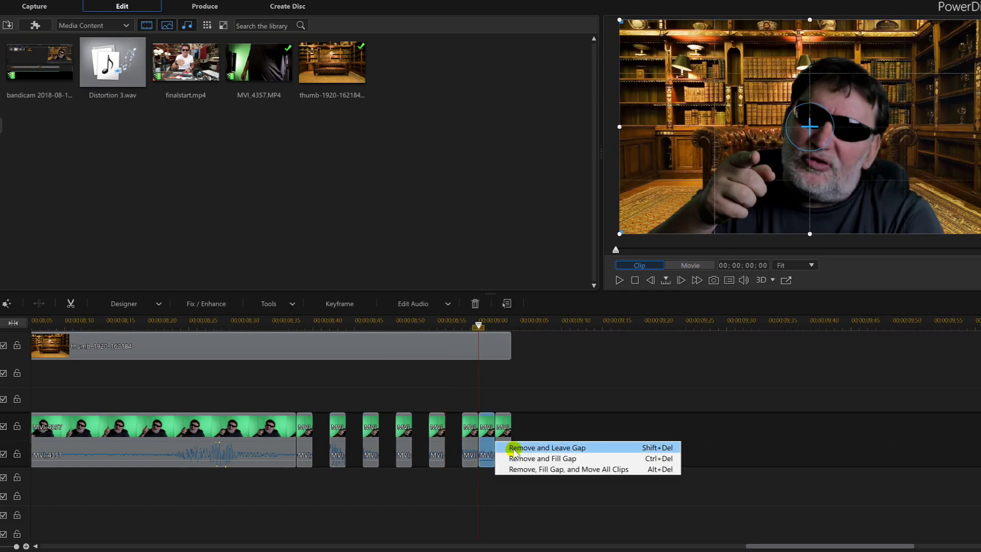
{"action": "left_click", "coordinate": [536, 448]}
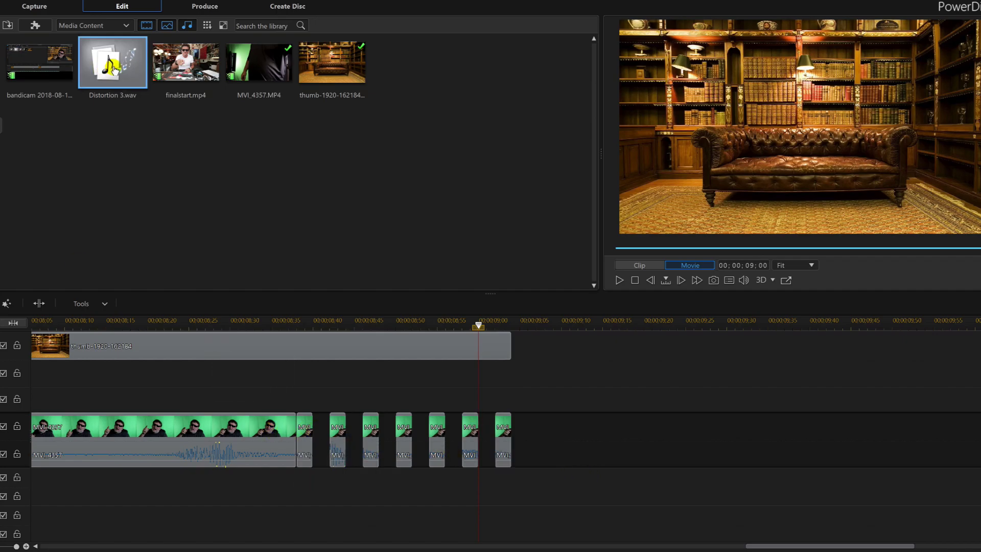
Place Distortion 3.wav after the long clip and trim it to end at 9:04.
{"action": "mouse_move", "coordinate": [112, 65]}
{"action": "left_mouse_down"}
{"action": "mouse_move", "coordinate": [387, 495]}
{"action": "mouse_move", "coordinate": [292, 503]}
{"action": "left_mouse_up"}
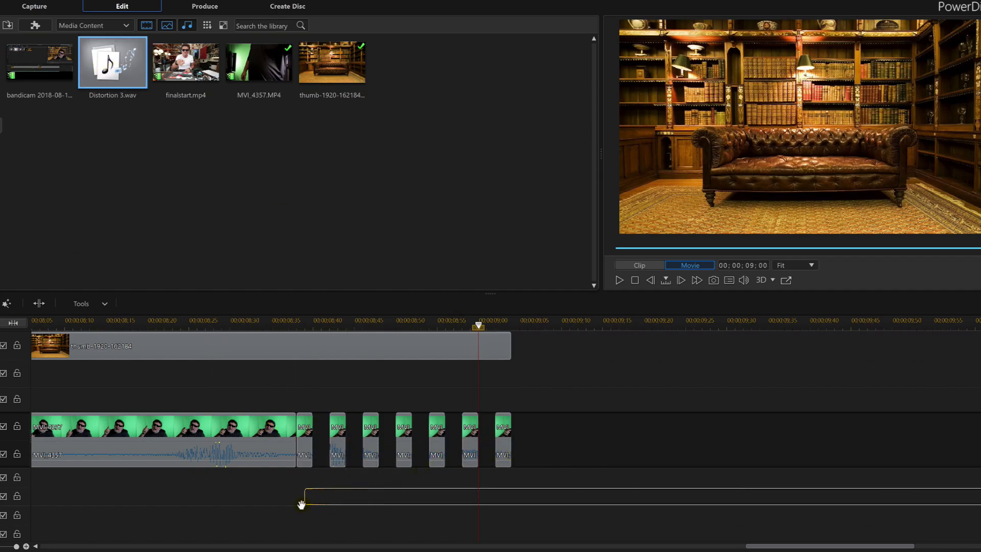
{"action": "left_click_drag", "start_coordinate": [292, 504], "coordinate": [293, 503]}
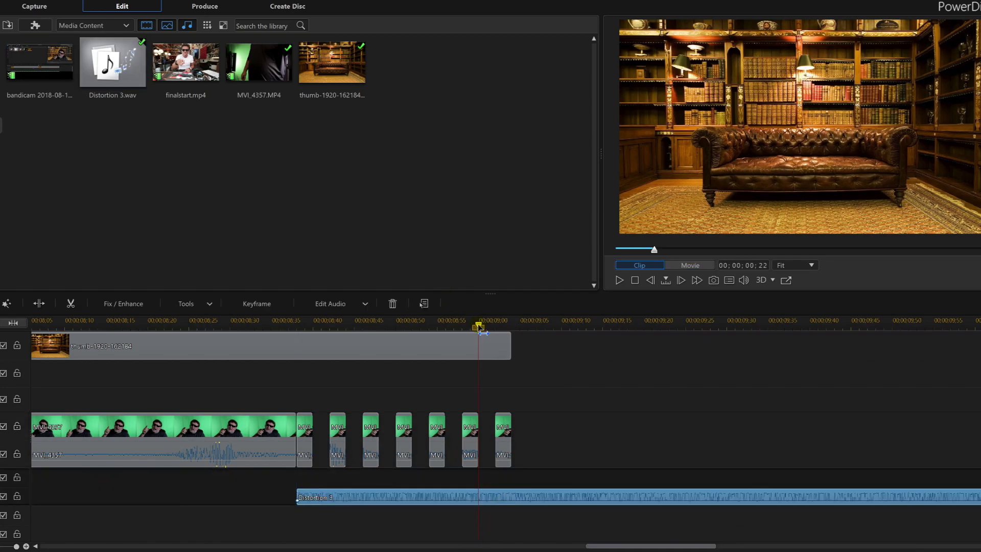
{"action": "left_click_drag", "start_coordinate": [479, 329], "coordinate": [511, 328]}
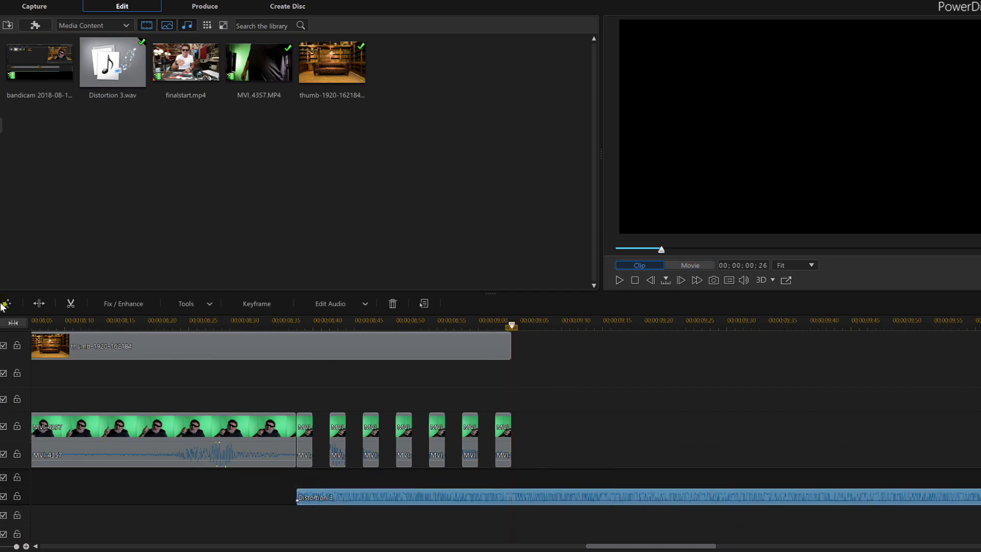
{"action": "left_click", "coordinate": [39, 304]}
{"action": "left_click", "coordinate": [551, 497]}
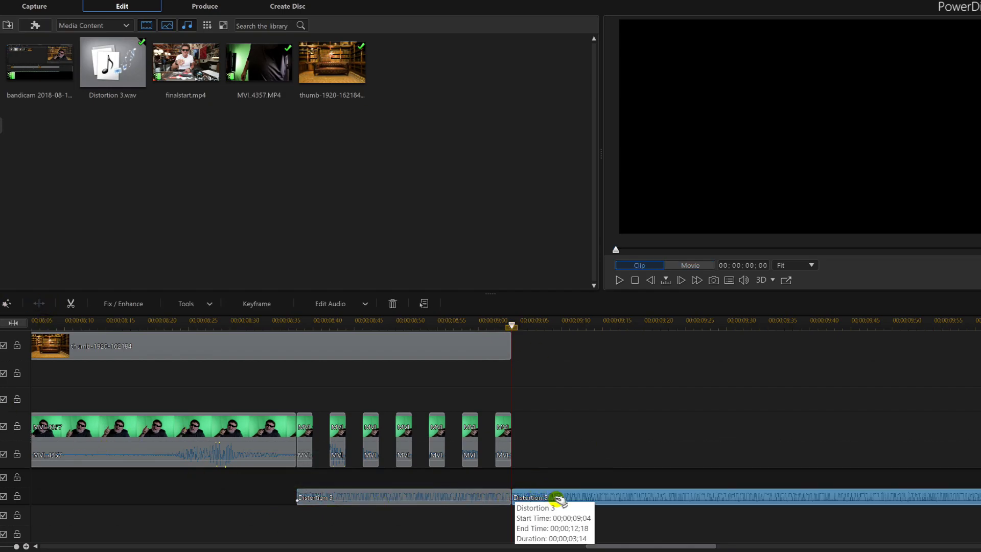
{"action": "key", "text": "Delete"}
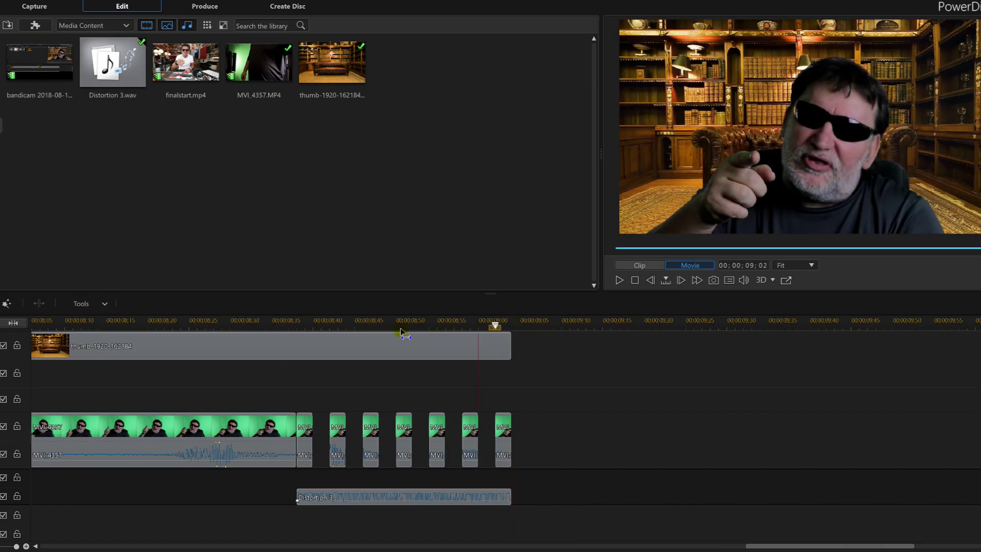
{"action": "left_click", "coordinate": [338, 325]}
Split the Distortion 3 audio every two frames from 8:38, making the first five cuts.
{"action": "left_click", "coordinate": [296, 325]}
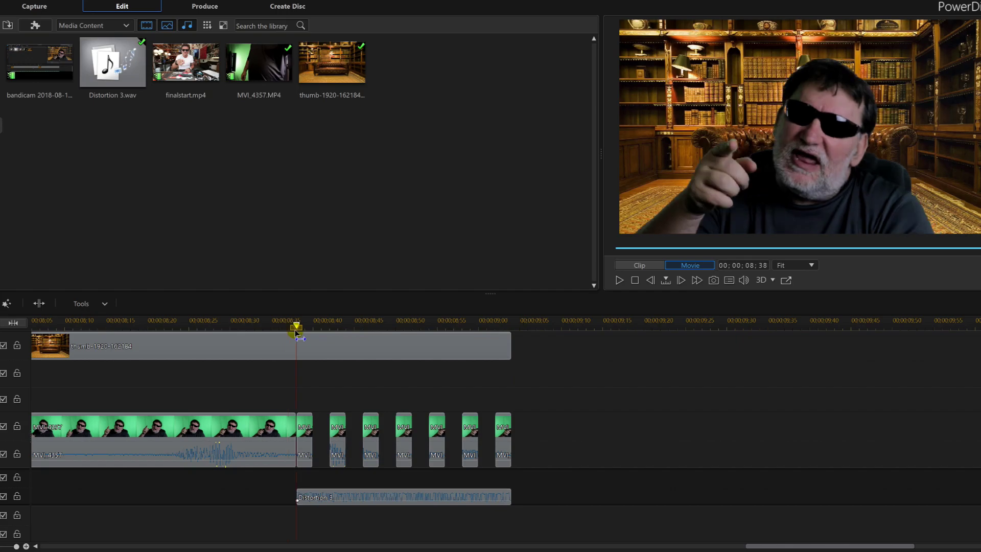
{"action": "left_click", "coordinate": [679, 280]}
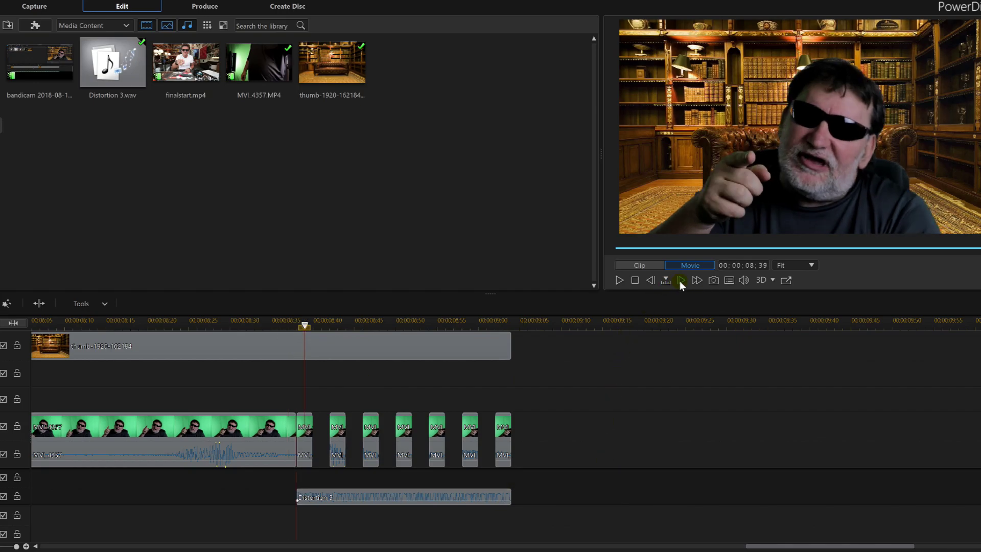
{"action": "left_click", "coordinate": [445, 499]}
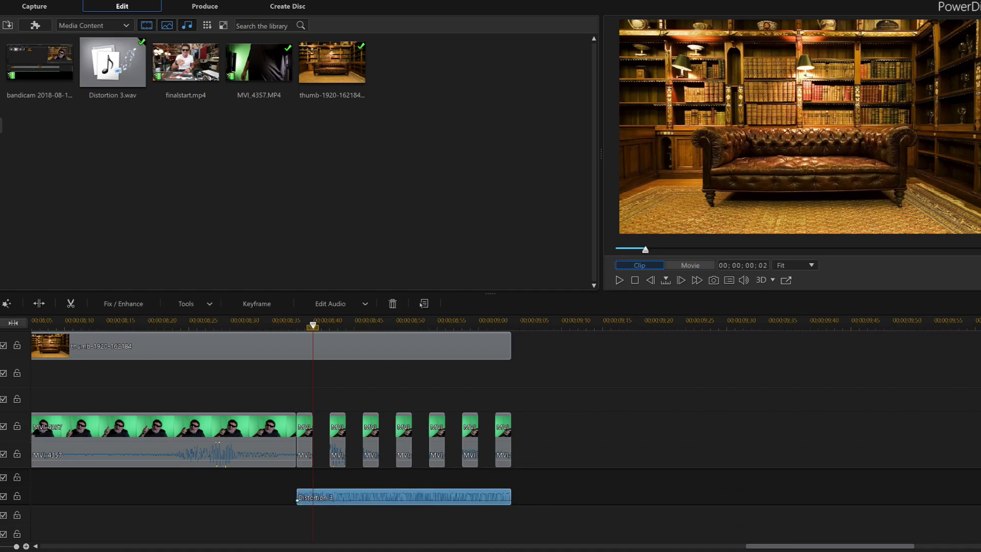
{"action": "left_click", "coordinate": [40, 303]}
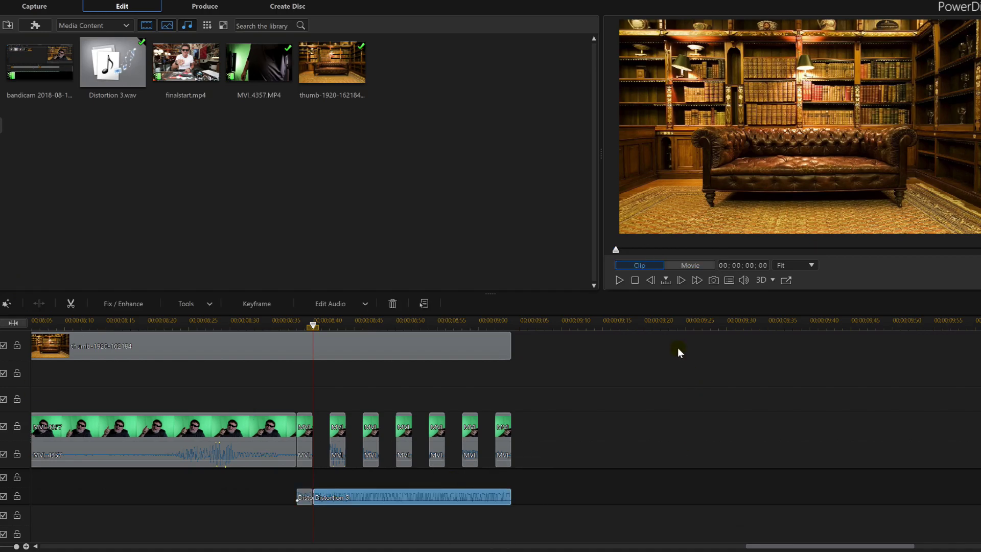
{"action": "left_click", "coordinate": [684, 281]}
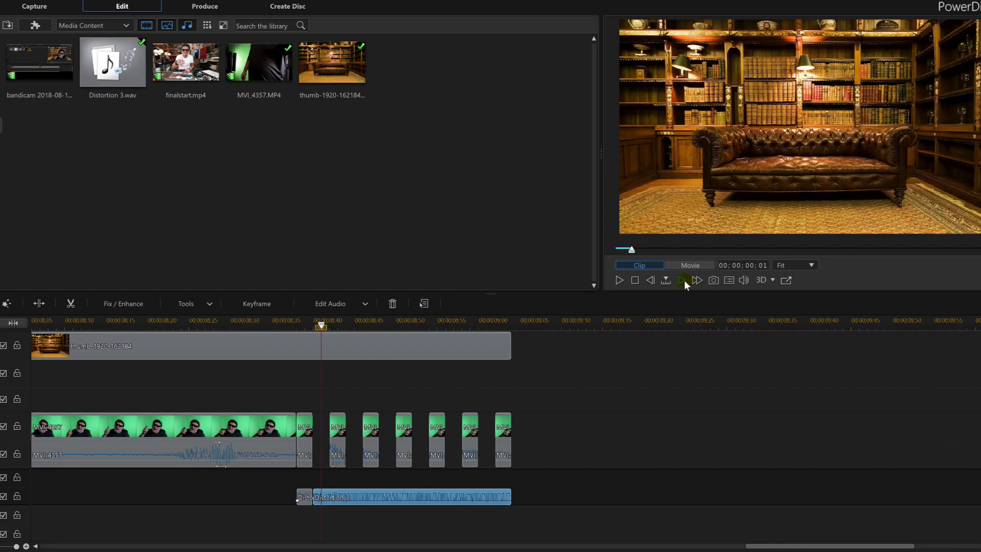
{"action": "left_click", "coordinate": [35, 307]}
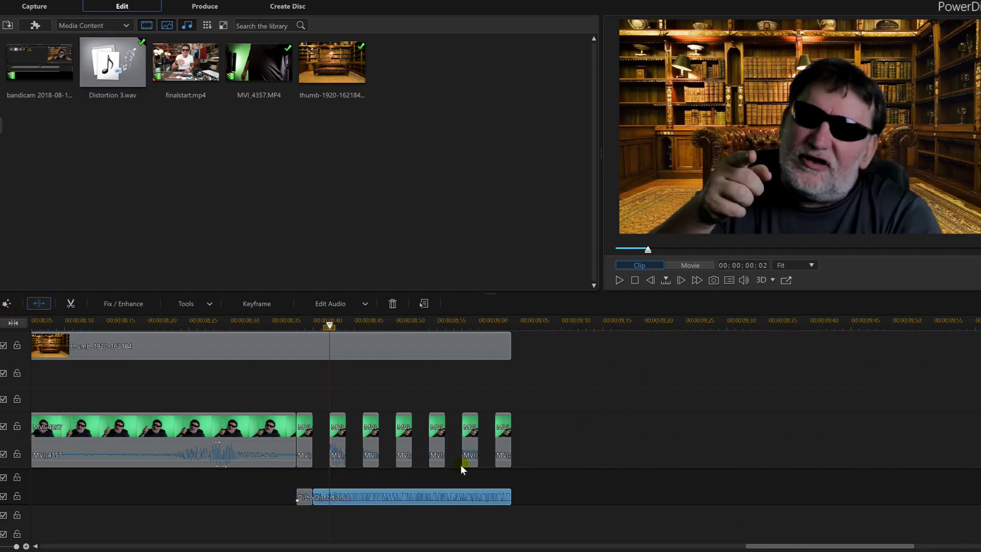
{"action": "left_click", "coordinate": [676, 284]}
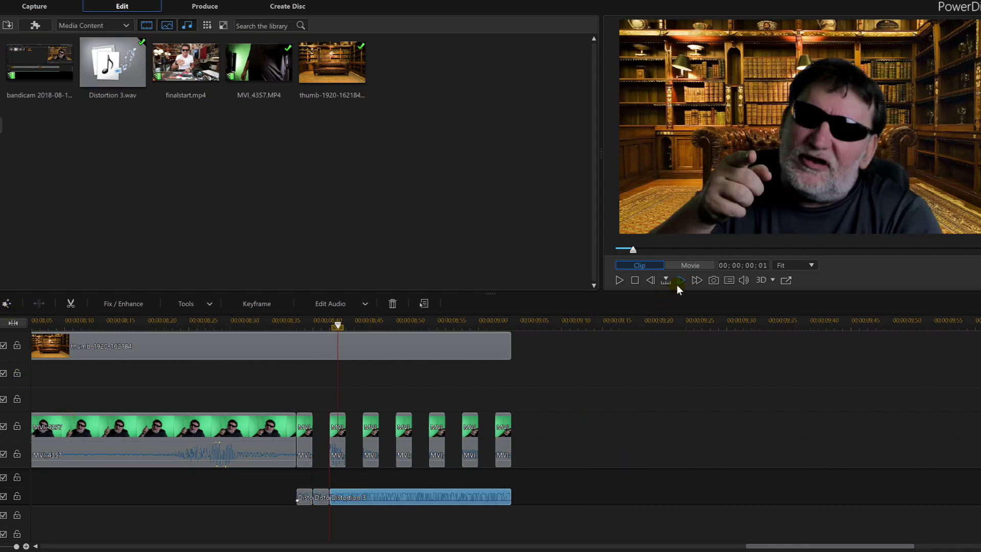
{"action": "left_click", "coordinate": [676, 285]}
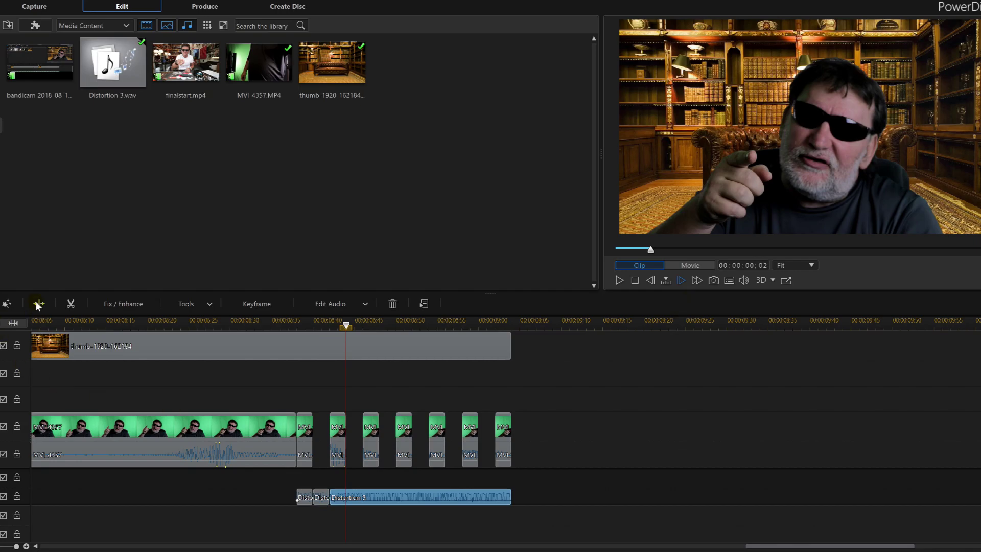
{"action": "key", "text": "ctrl+t"}
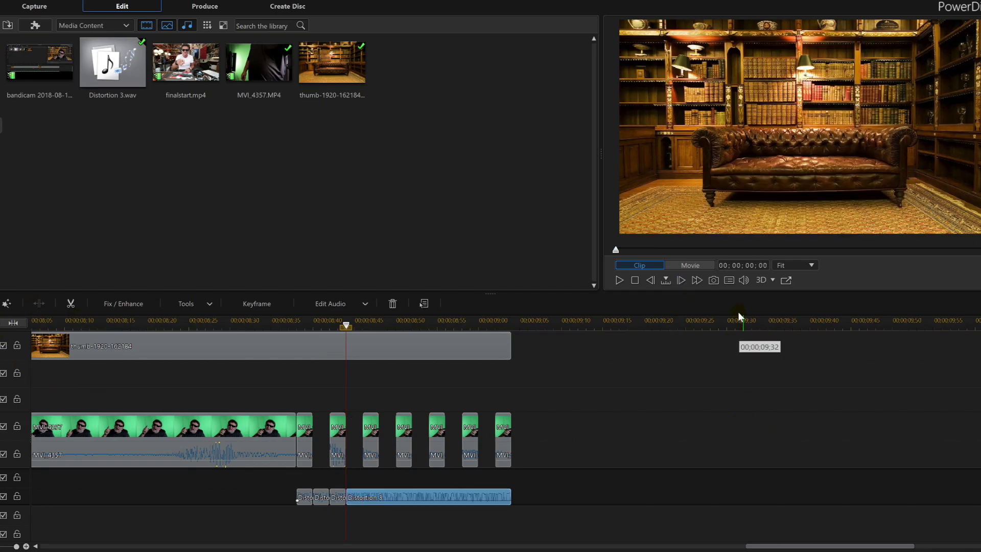
{"action": "left_click", "coordinate": [697, 281]}
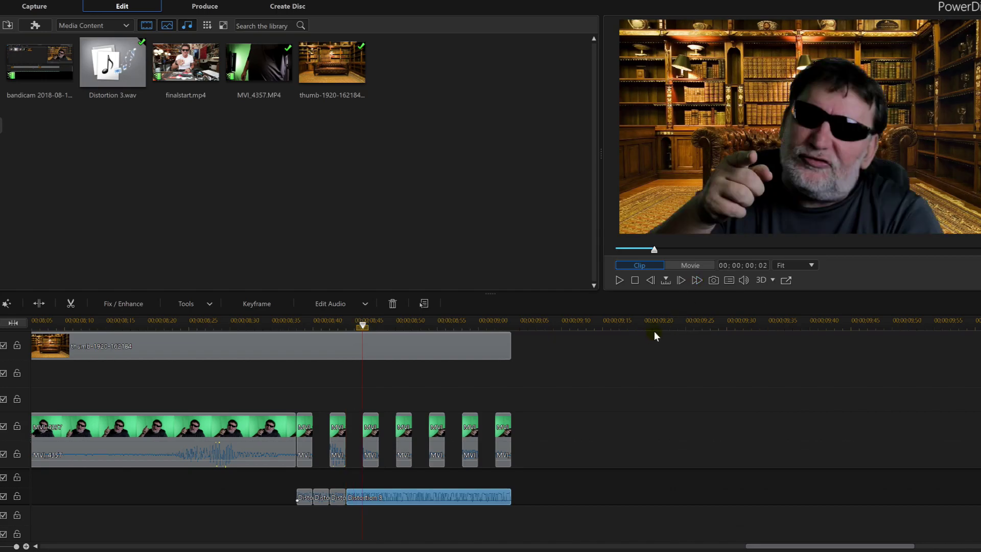
{"action": "left_click", "coordinate": [38, 303]}
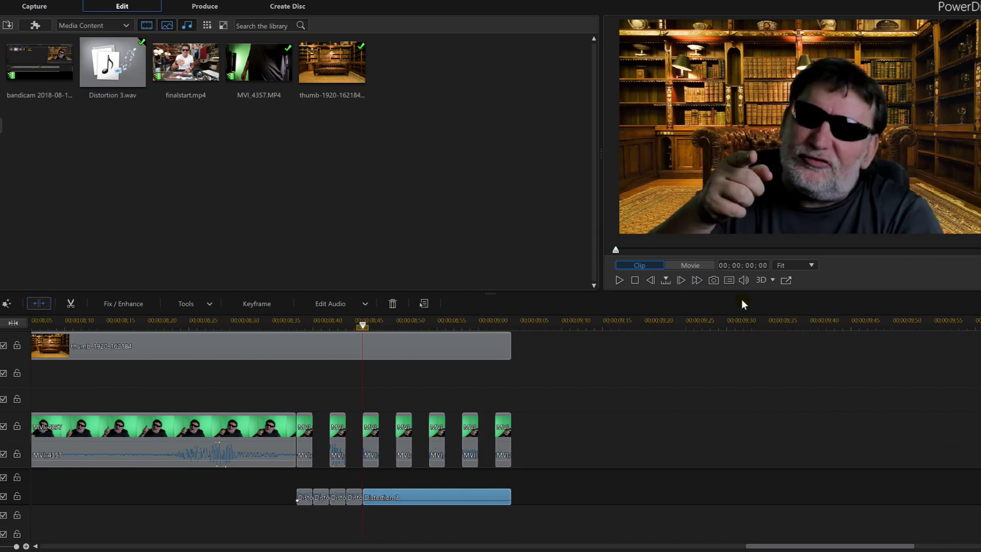
{"action": "left_click", "coordinate": [680, 281]}
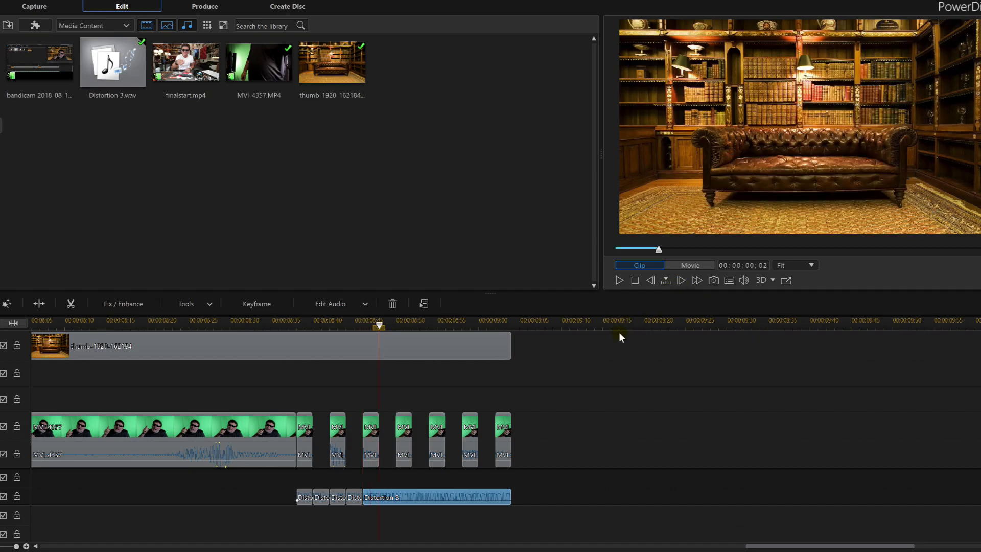
{"action": "left_click", "coordinate": [39, 303]}
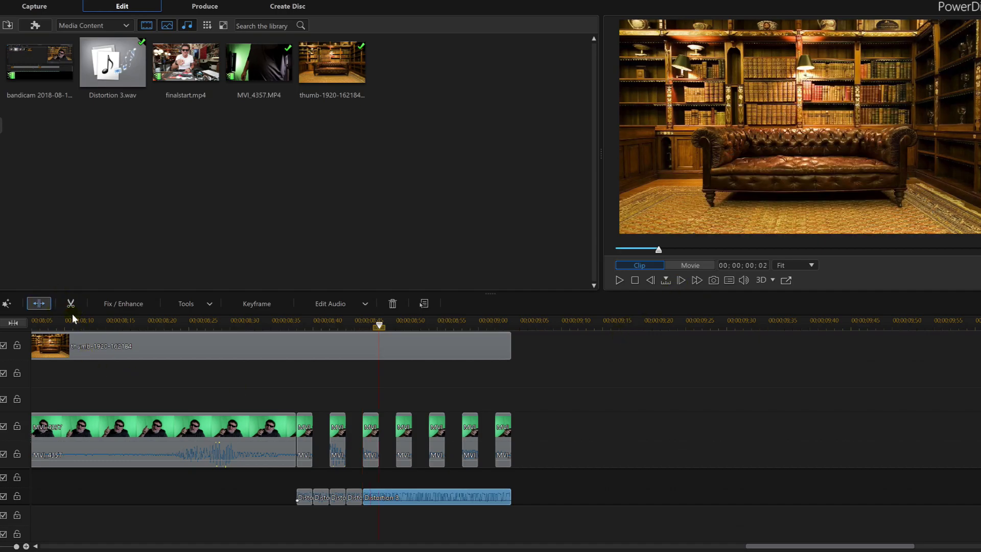
{"action": "left_click", "coordinate": [34, 307]}
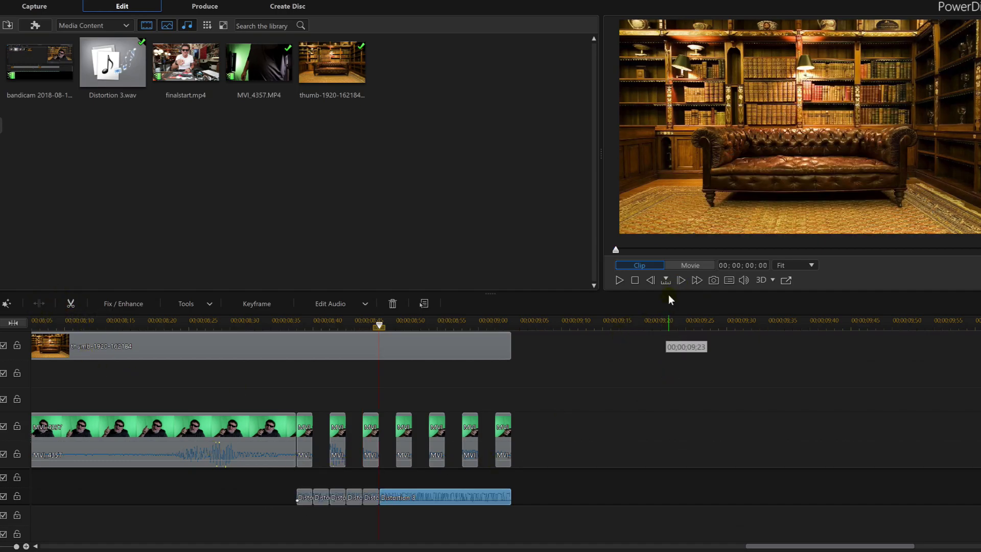
Continue two-frame splits through to the audio's end at 9:04, matching the video slivers.
{"action": "left_click", "coordinate": [680, 281]}
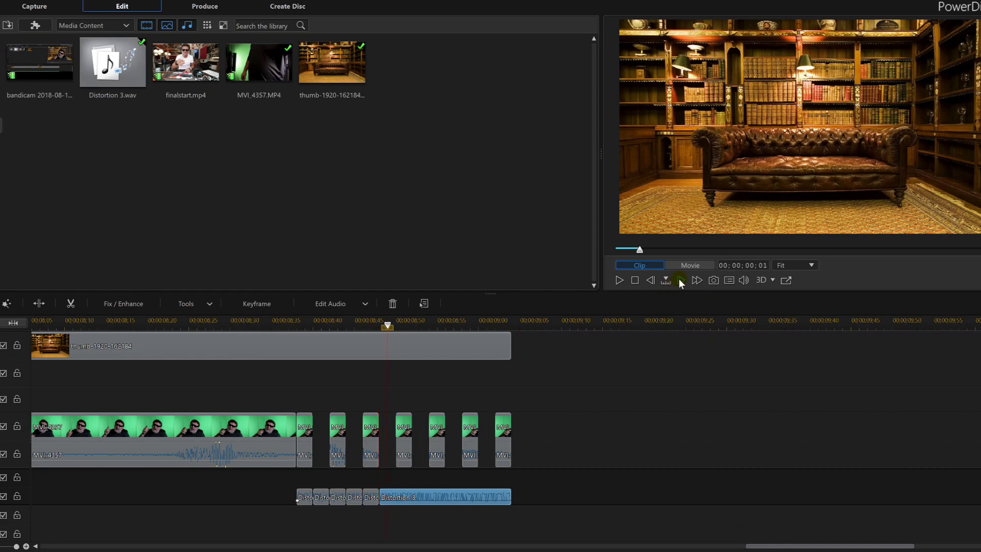
{"action": "left_click", "coordinate": [680, 280]}
{"action": "left_click", "coordinate": [38, 304]}
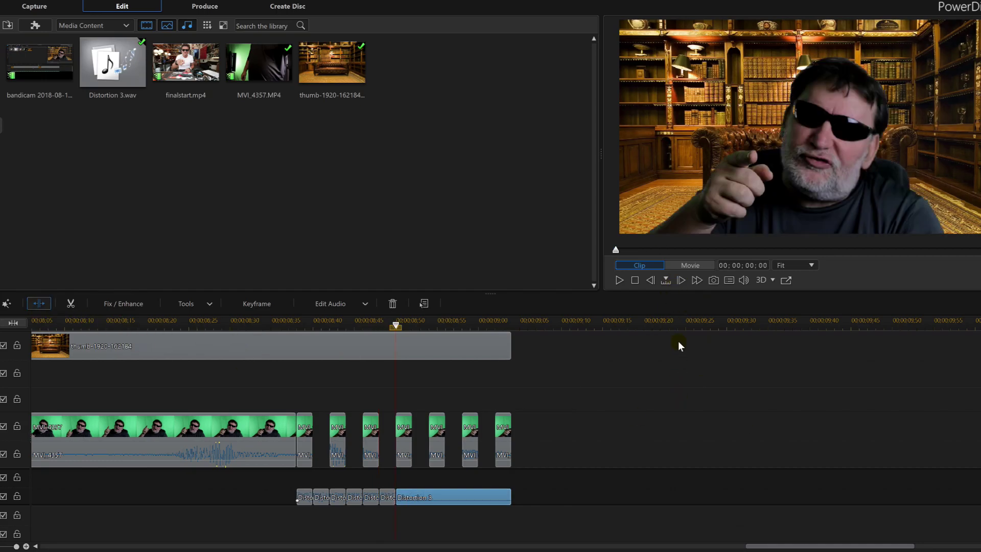
{"action": "left_click", "coordinate": [681, 280]}
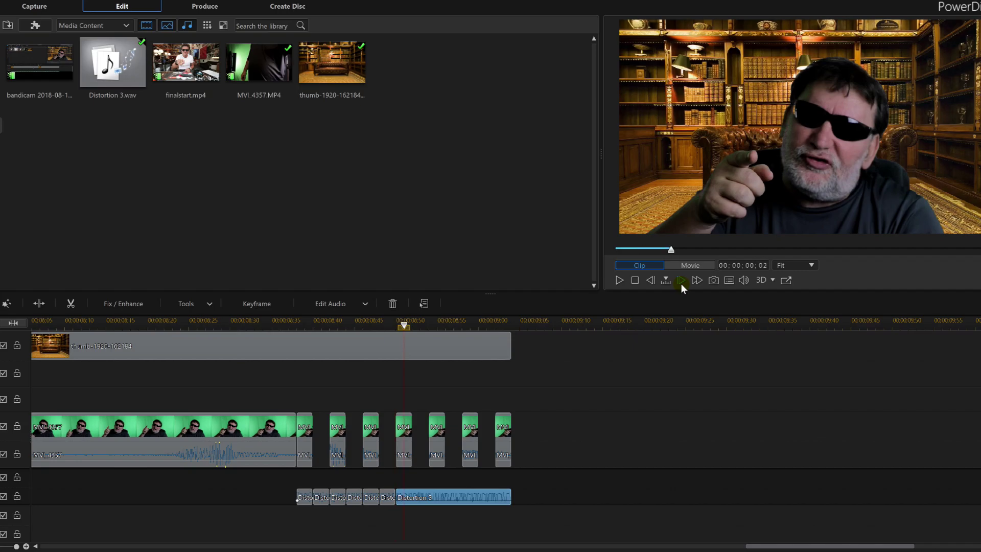
{"action": "left_click", "coordinate": [39, 304]}
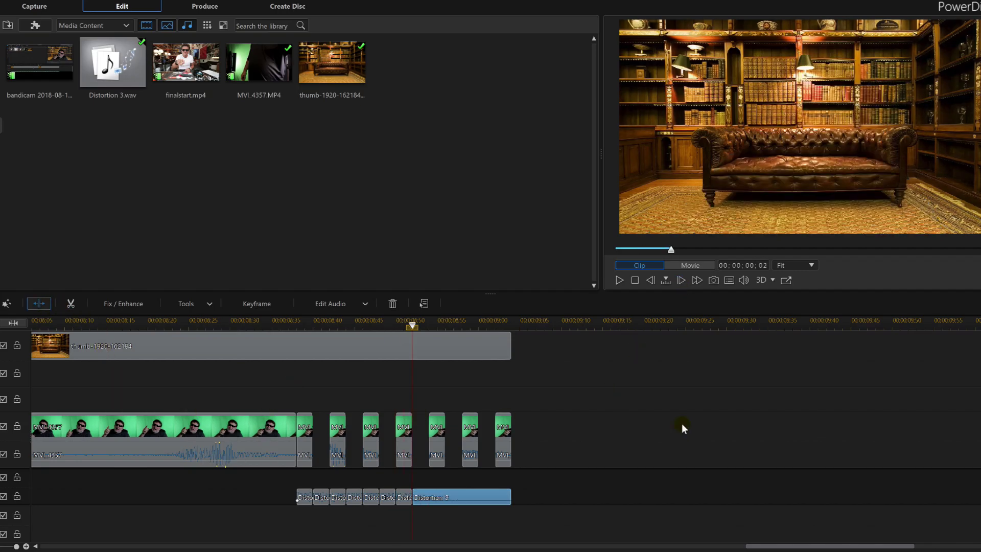
{"action": "left_click", "coordinate": [680, 281]}
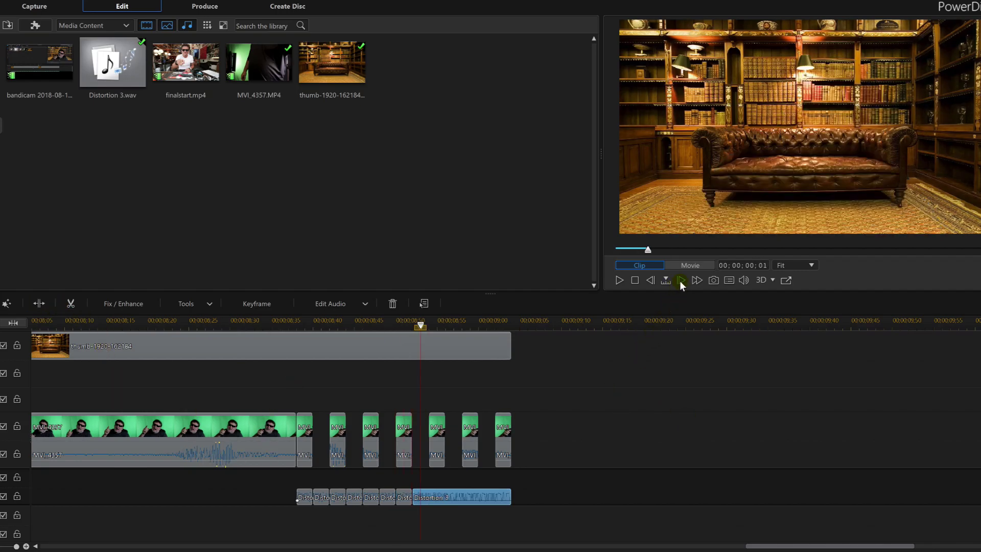
{"action": "left_click", "coordinate": [38, 304]}
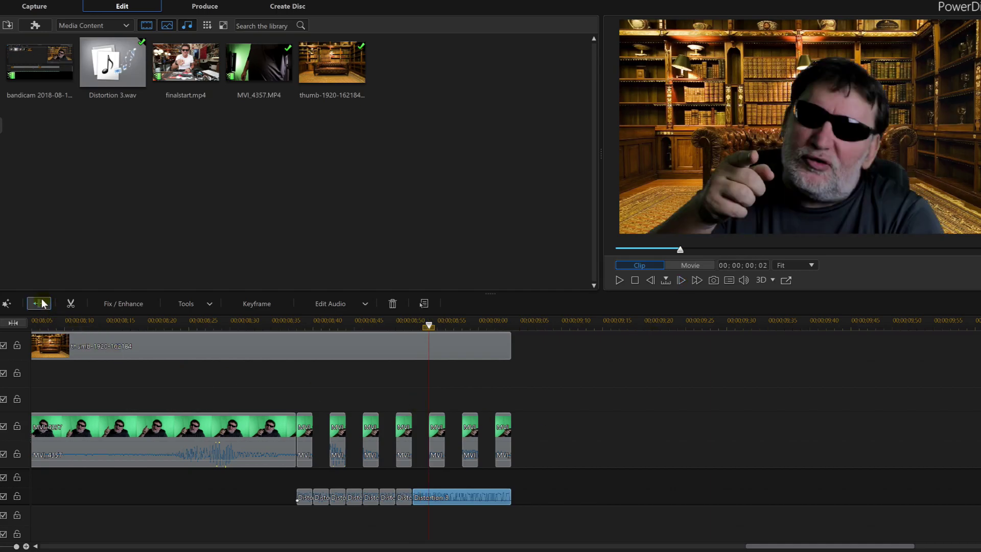
{"action": "left_click", "coordinate": [679, 280]}
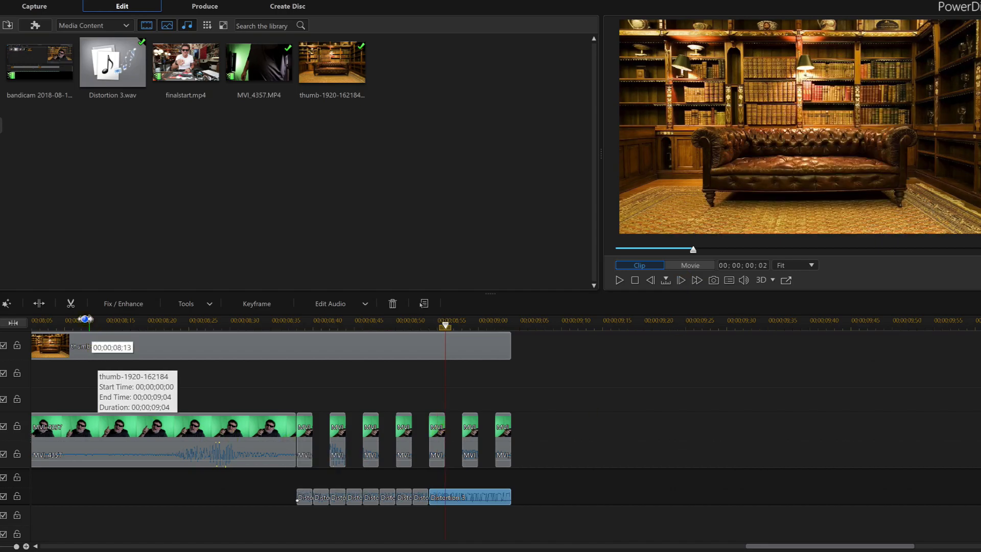
{"action": "left_click", "coordinate": [39, 304]}
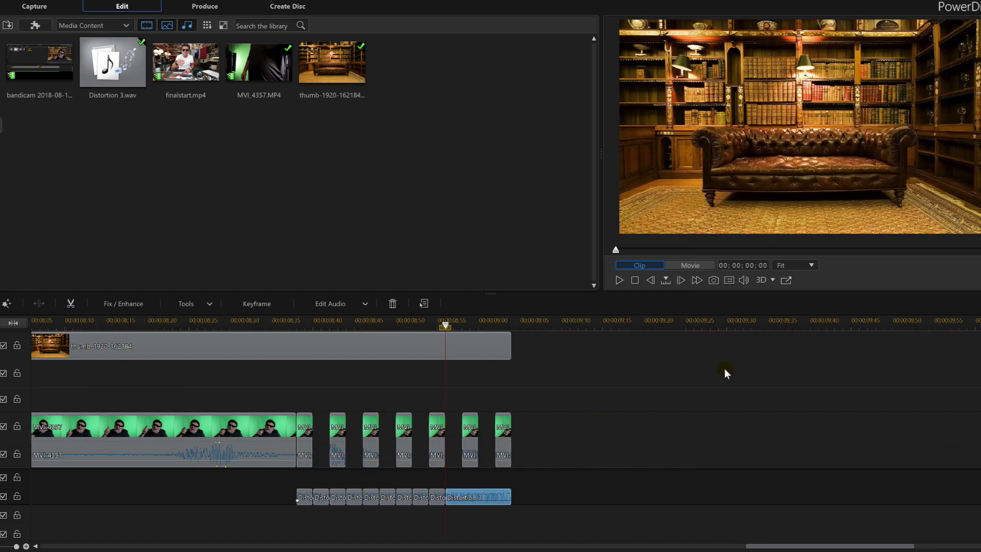
{"action": "left_click", "coordinate": [679, 281]}
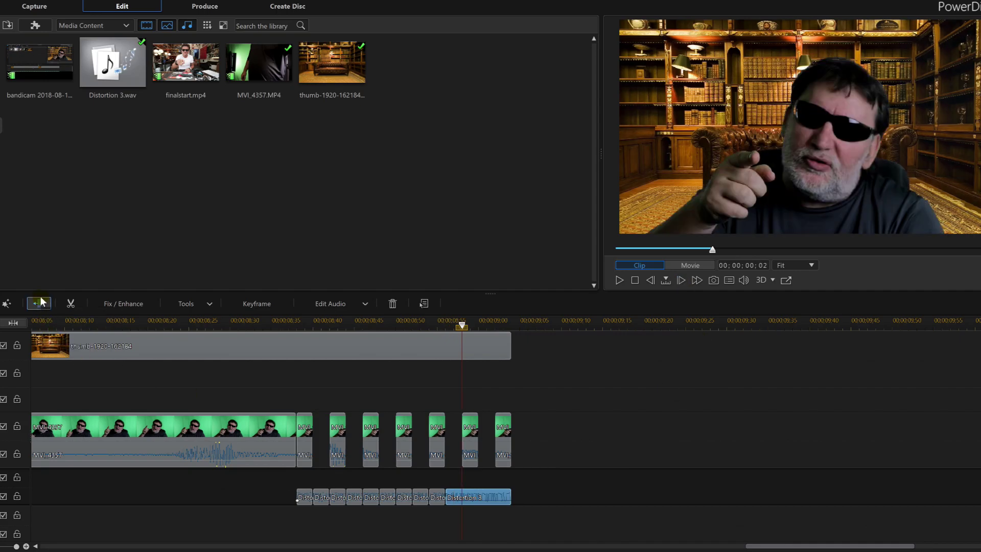
{"action": "left_click", "coordinate": [39, 304]}
{"action": "left_click", "coordinate": [676, 282]}
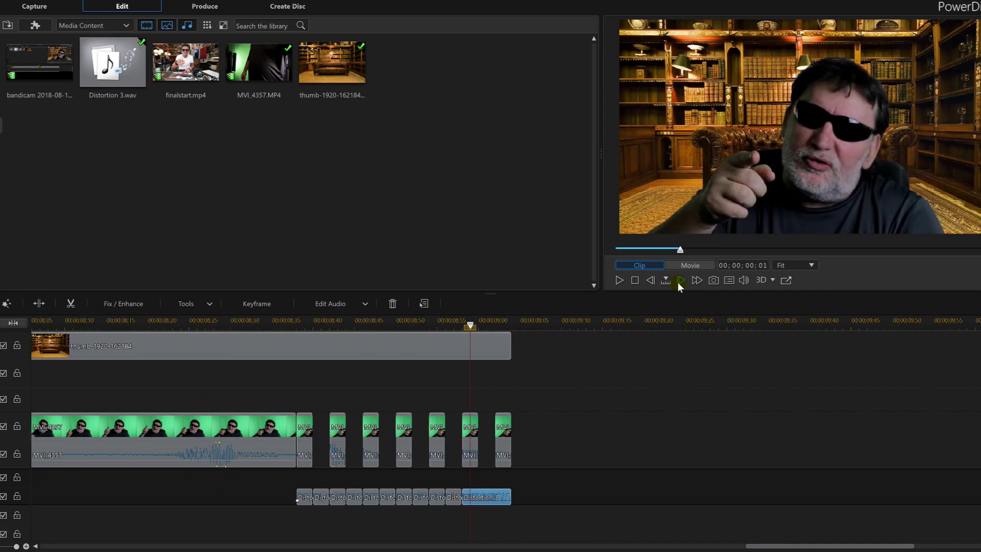
{"action": "left_click", "coordinate": [43, 305]}
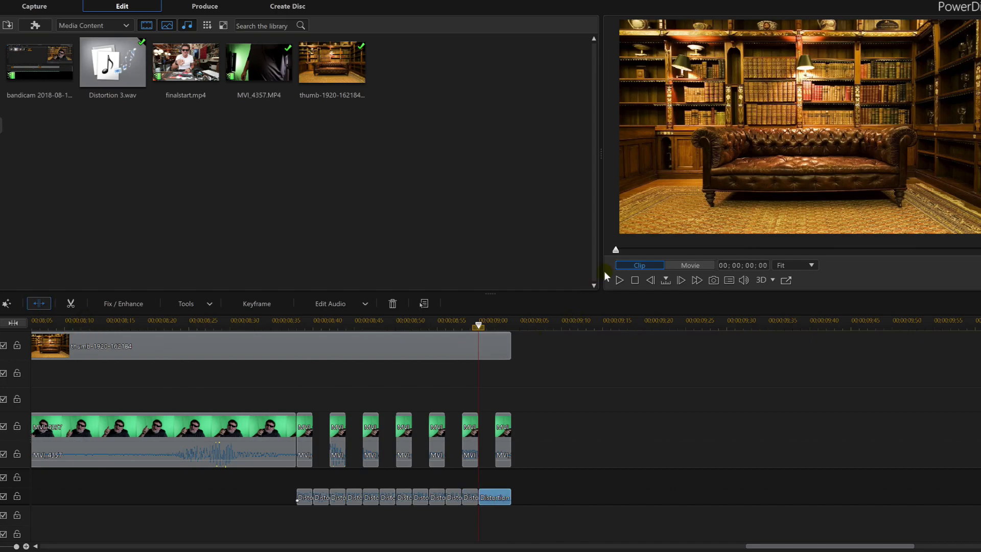
{"action": "left_click", "coordinate": [683, 285]}
{"action": "left_click", "coordinate": [683, 284]}
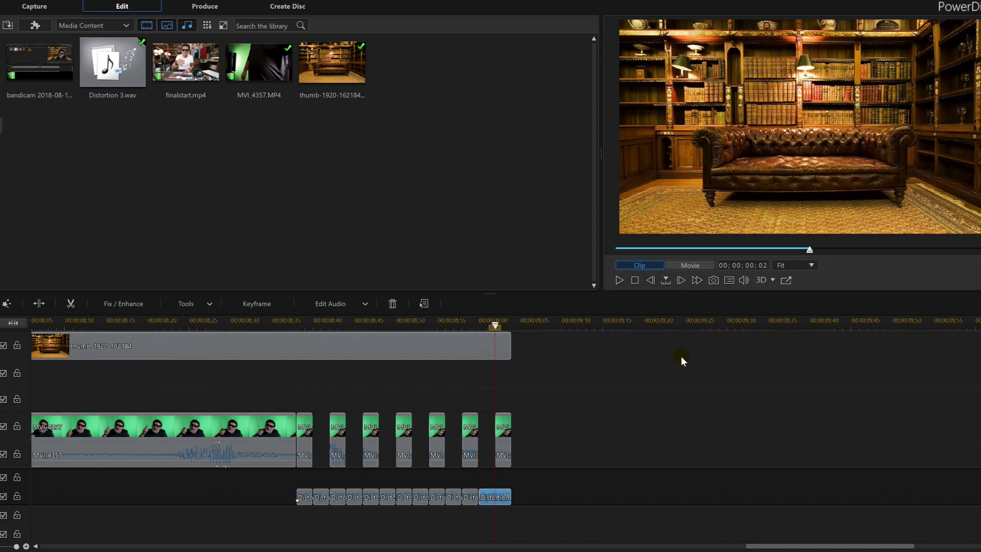
{"action": "left_click", "coordinate": [39, 305]}
{"action": "left_click_drag", "start_coordinate": [317, 505], "coordinate": [328, 500]}
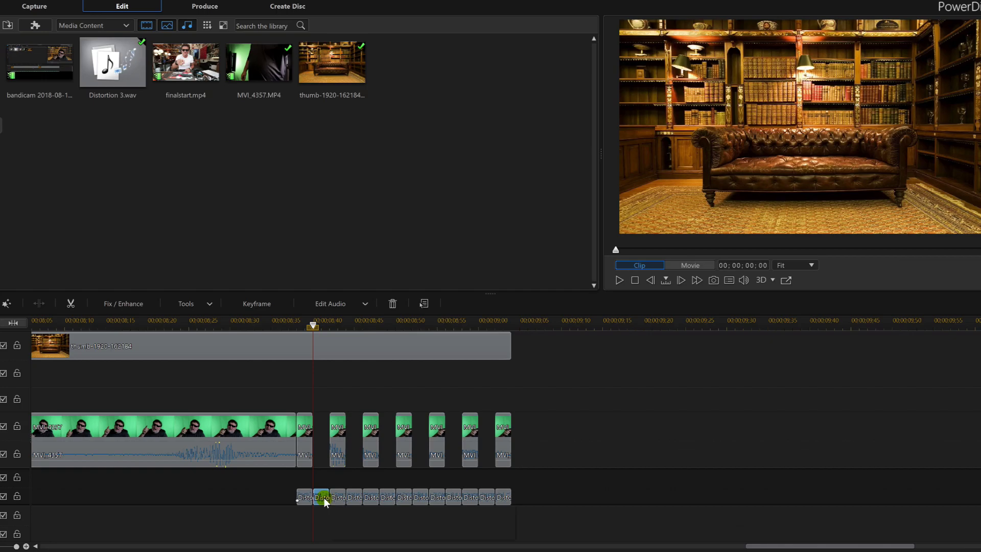
Remove the first three alternate audio pieces with Remove and Leave Gap.
{"action": "right_click", "coordinate": [328, 500]}
{"action": "left_click", "coordinate": [368, 506]}
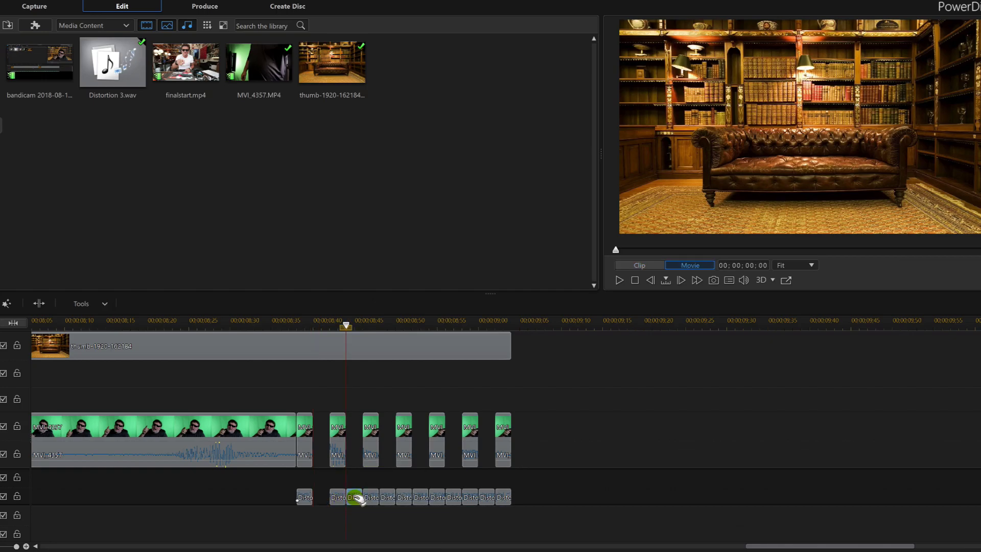
{"action": "right_click", "coordinate": [354, 499]}
{"action": "left_click", "coordinate": [388, 507]}
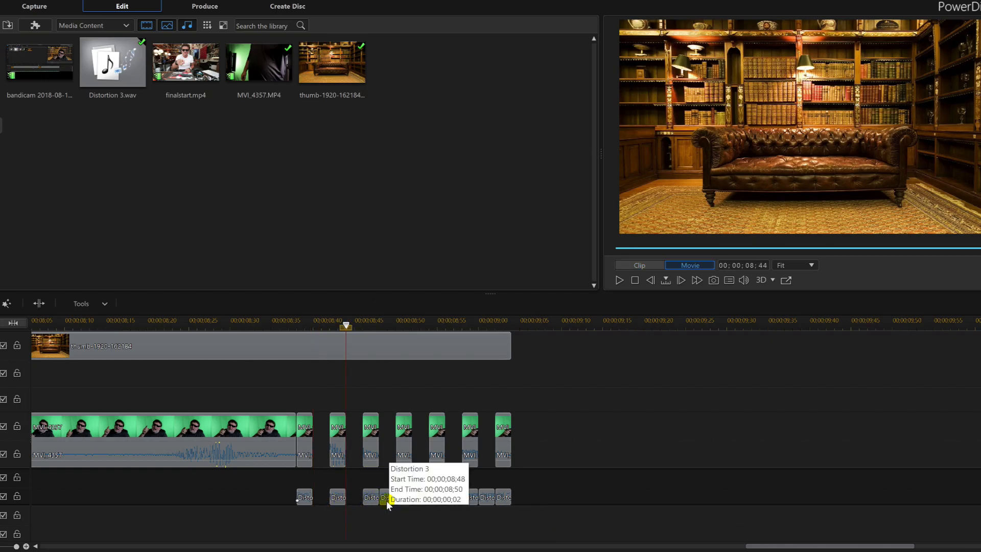
{"action": "right_click", "coordinate": [393, 499]}
{"action": "left_click", "coordinate": [416, 506]}
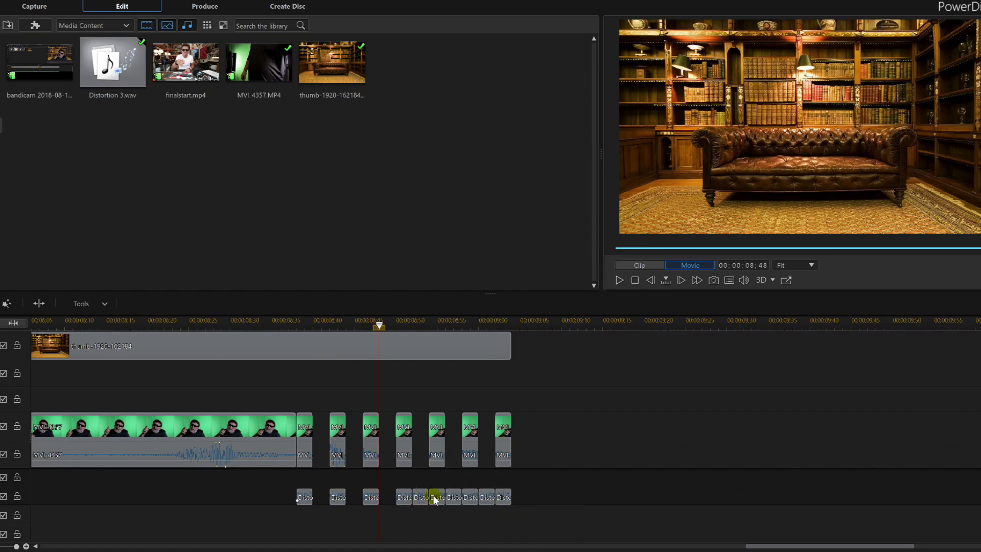
Remove the last three alternate audio pieces with gaps, leaving seven under the video slivers.
{"action": "left_click", "coordinate": [426, 498]}
{"action": "right_click", "coordinate": [426, 498]}
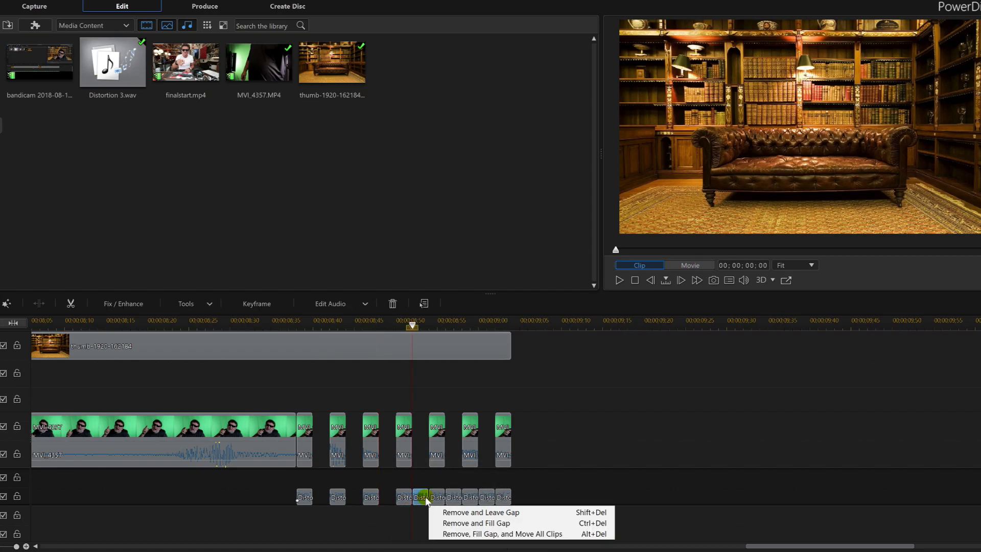
{"action": "left_click", "coordinate": [452, 511]}
{"action": "left_click", "coordinate": [453, 503]}
{"action": "right_click", "coordinate": [453, 502]}
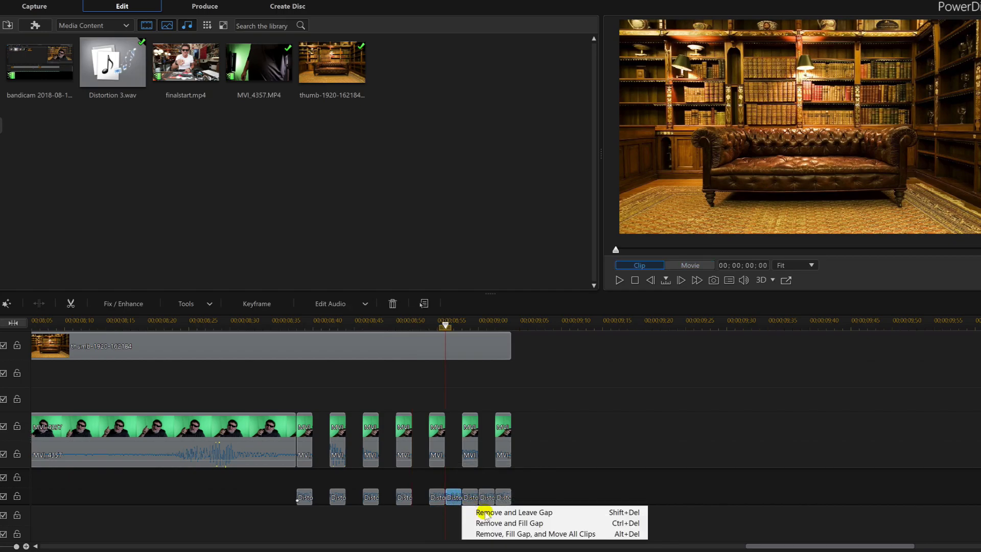
{"action": "left_click", "coordinate": [483, 511]}
{"action": "left_click", "coordinate": [490, 497]}
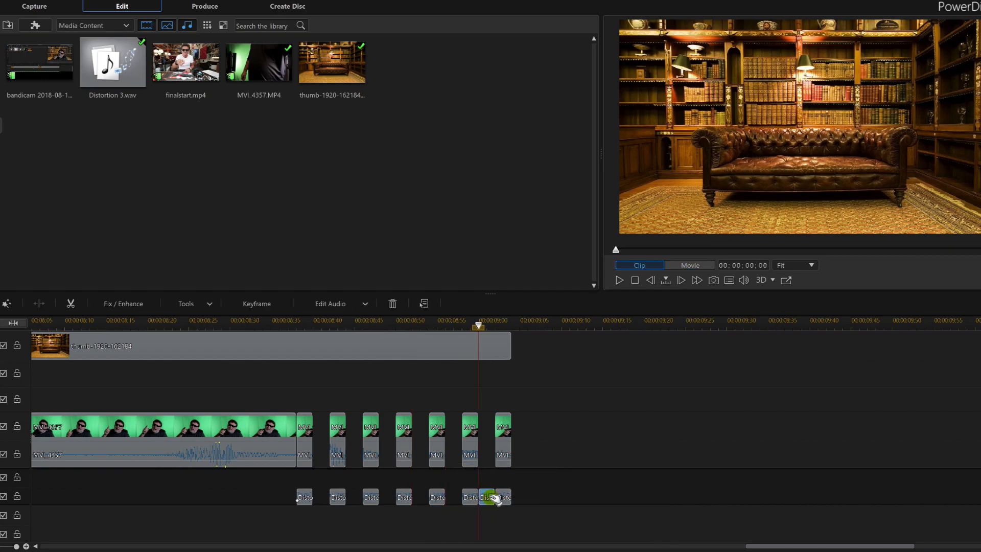
{"action": "right_click", "coordinate": [491, 497]}
{"action": "left_click", "coordinate": [512, 514]}
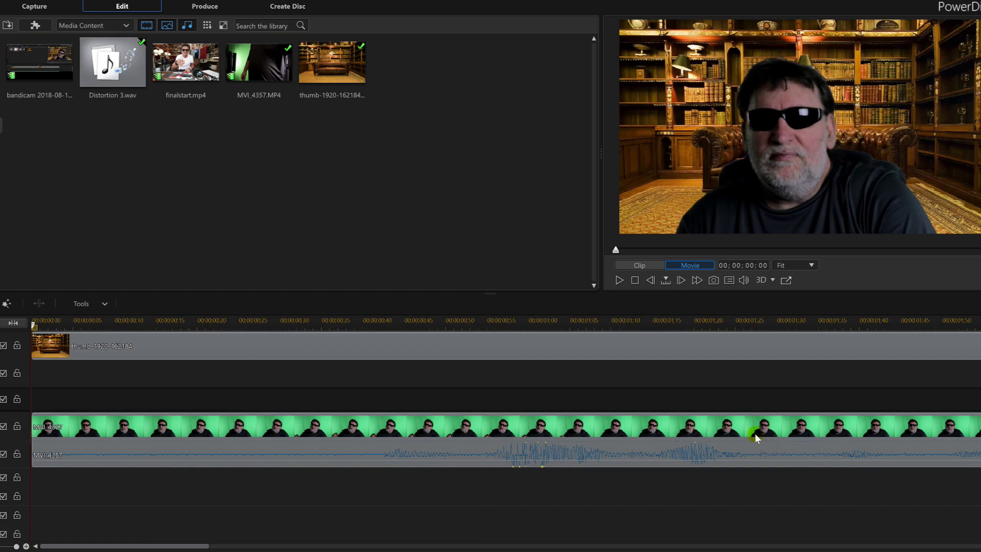
{"action": "left_click", "coordinate": [619, 281]}
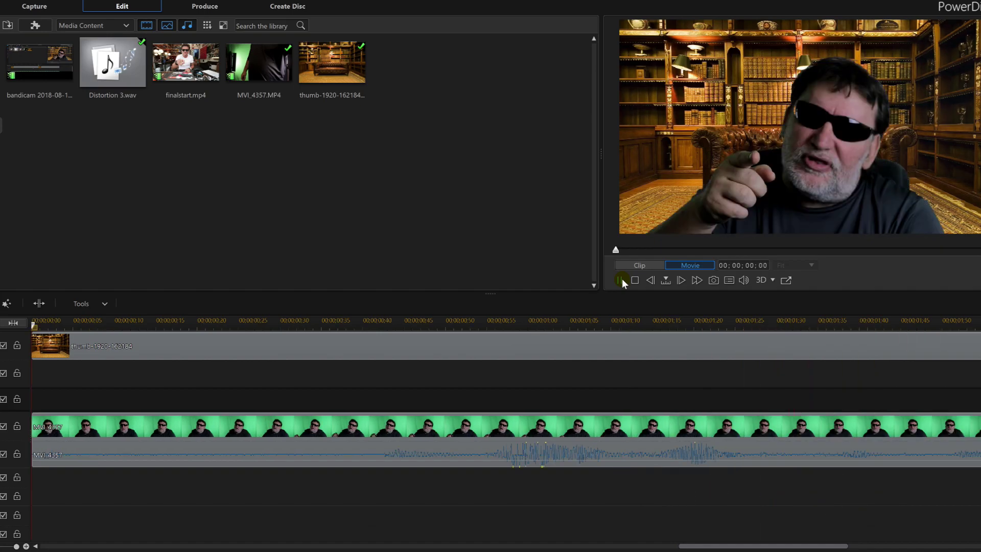
{"action": "left_click_drag", "start_coordinate": [199, 546], "coordinate": [942, 545]}
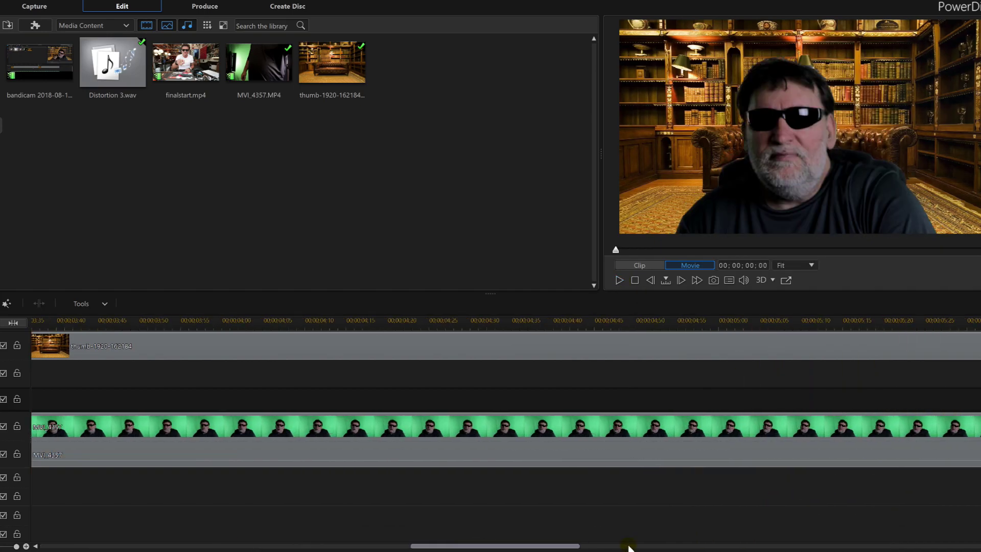
{"action": "left_click_drag", "start_coordinate": [942, 545], "coordinate": [889, 546]}
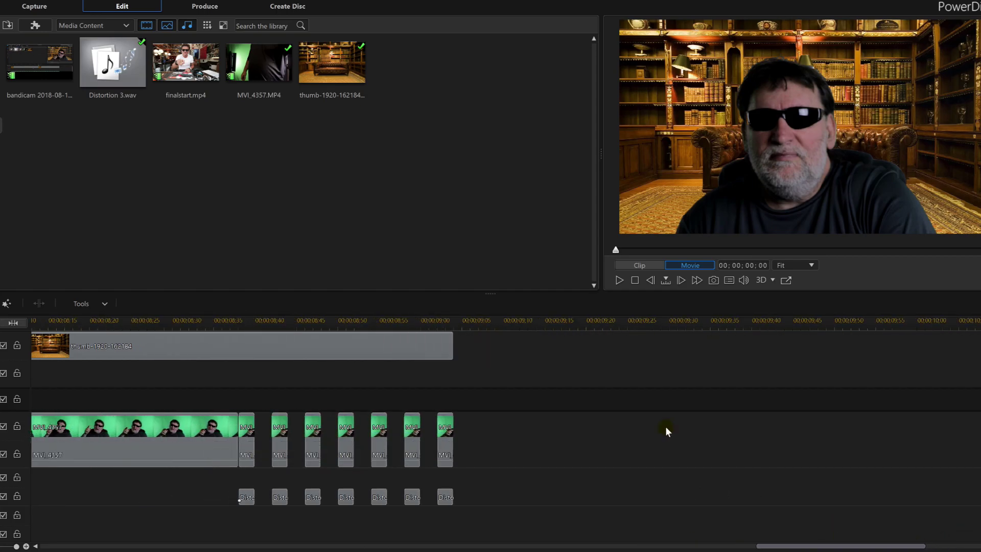